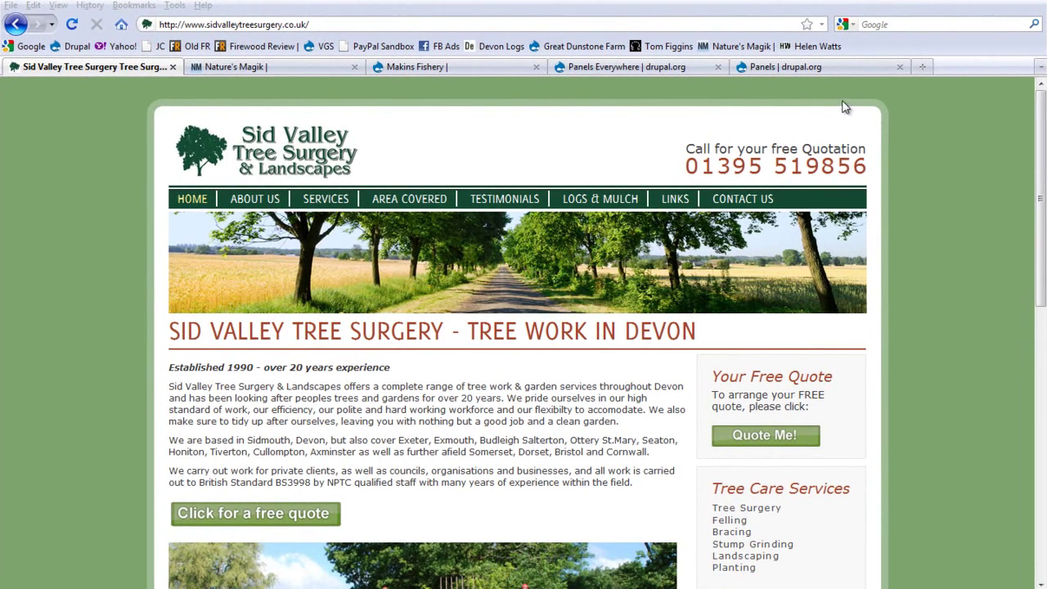
Step: Open the Panels project page on drupal.org and examine its full-size Panels screenshot
click(800, 70)
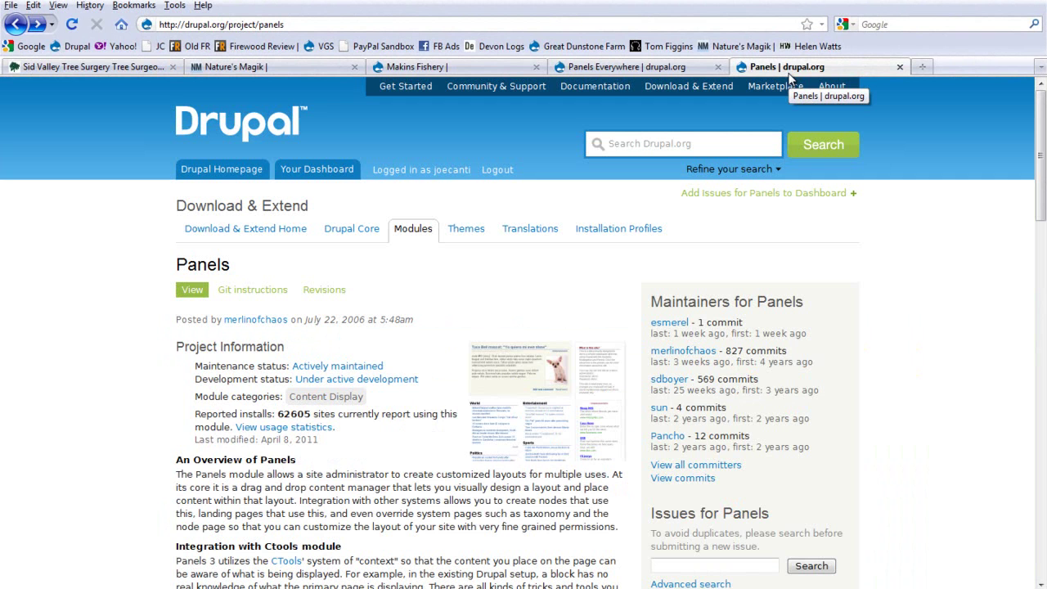
click(558, 360)
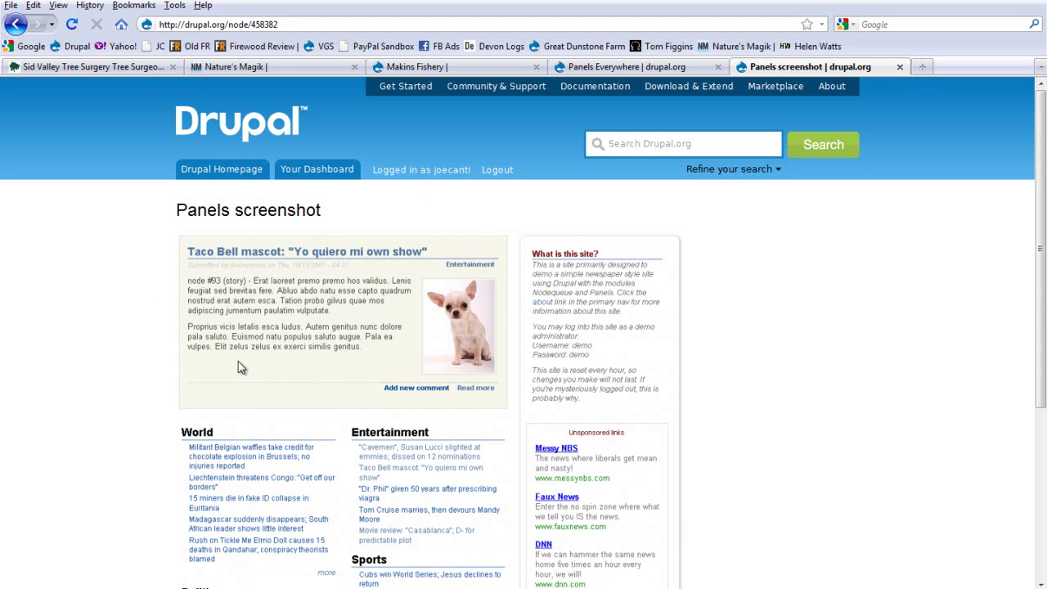
scroll(212, 331, down, 3)
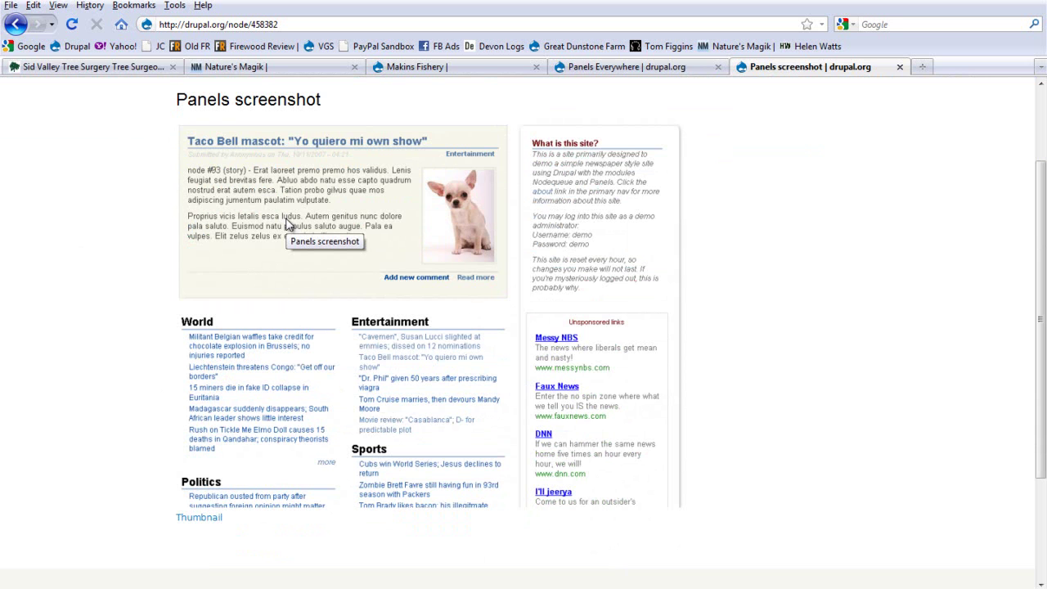
Step: Switch to the Sid Valley Tree Surgery site and look over the home page's banner, main content and sidebar layout
click(139, 68)
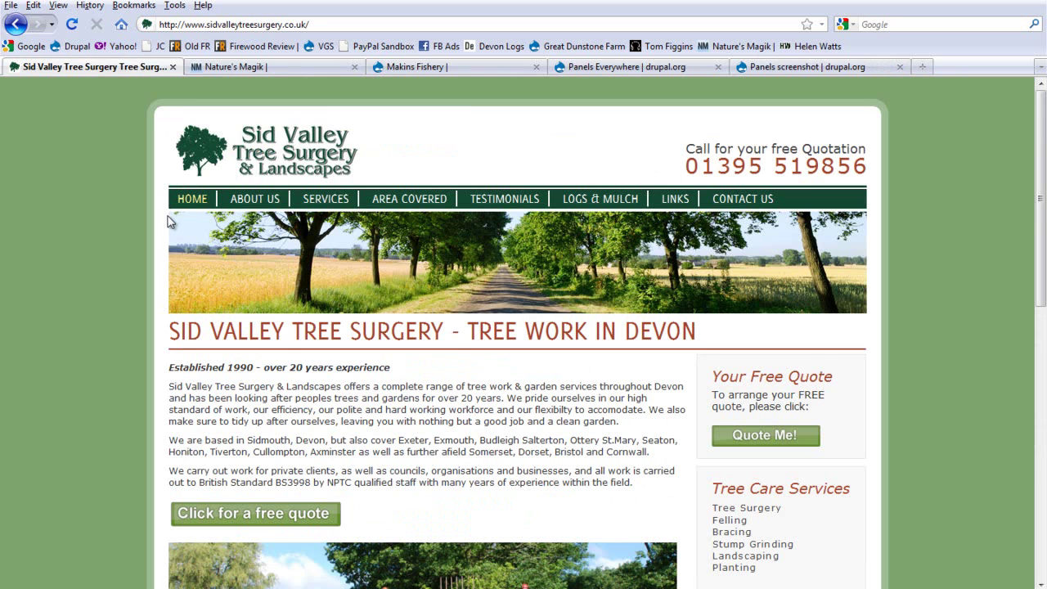
scroll(171, 221, down, 1)
scroll(164, 528, down, 5)
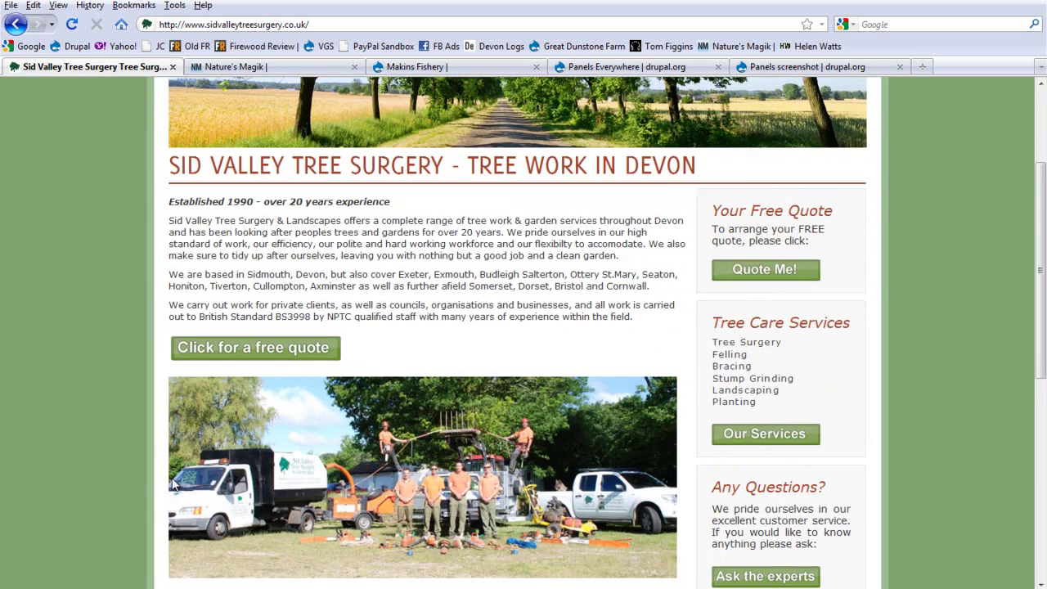
scroll(189, 169, up, 3)
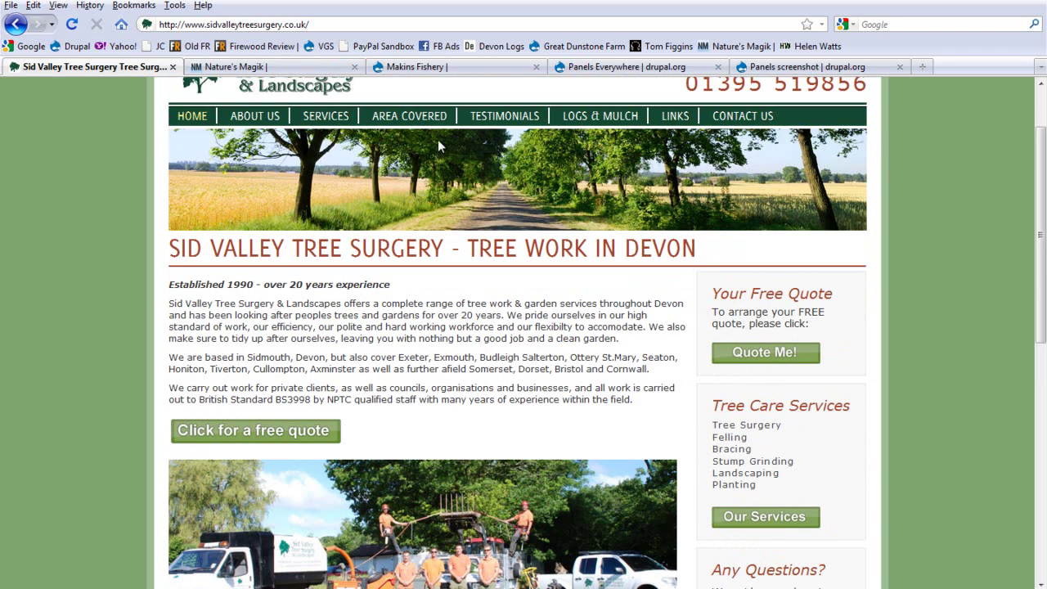
scroll(899, 161, down, 8)
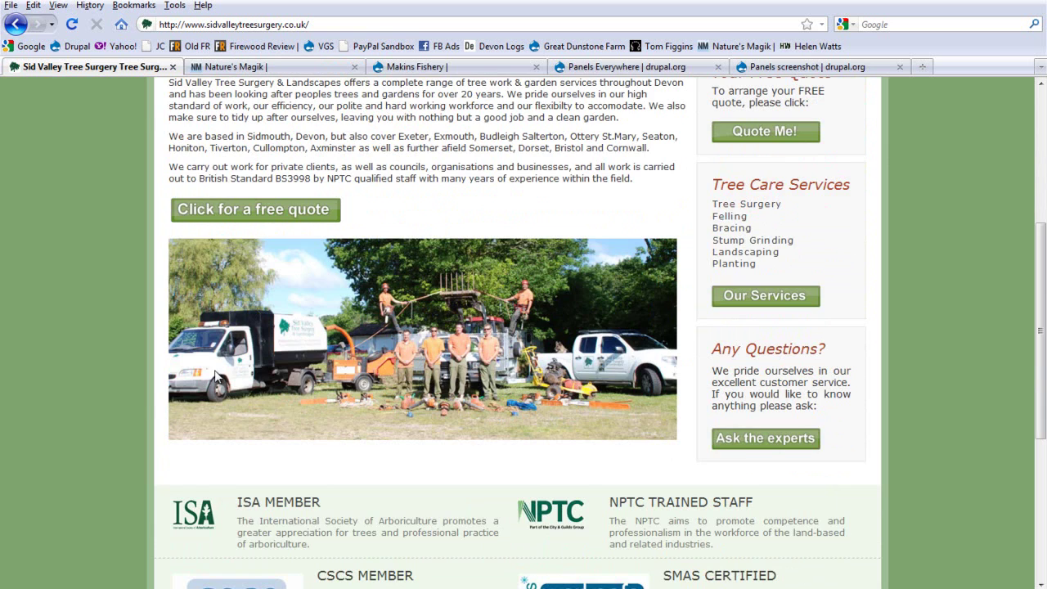
scroll(192, 319, up, 10)
scroll(192, 318, up, 1)
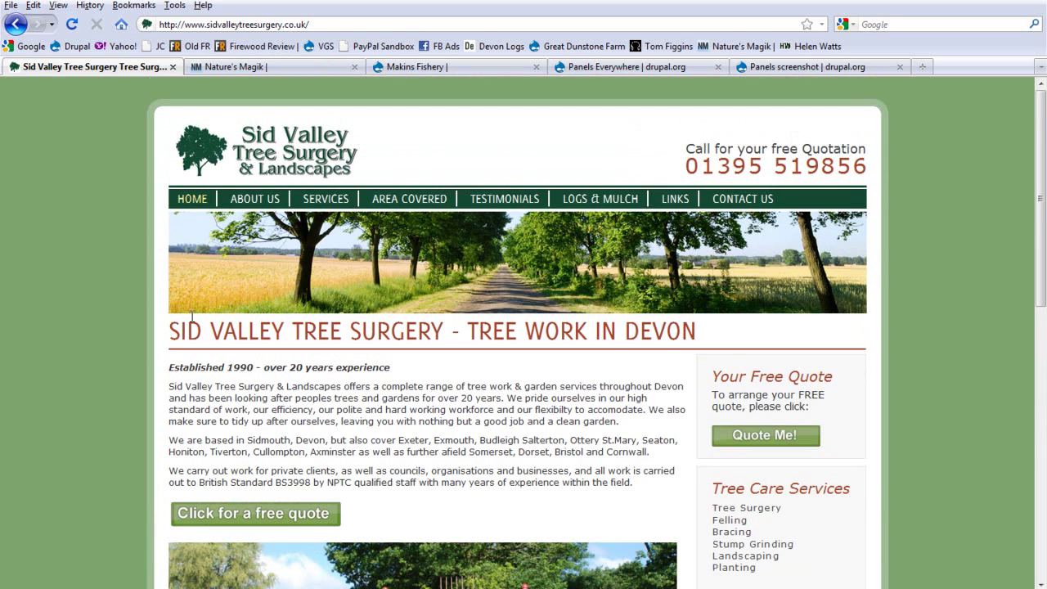
Step: Go back from the Panels screenshot to the Panels project page and glance at the Panels Everywhere project page
click(771, 65)
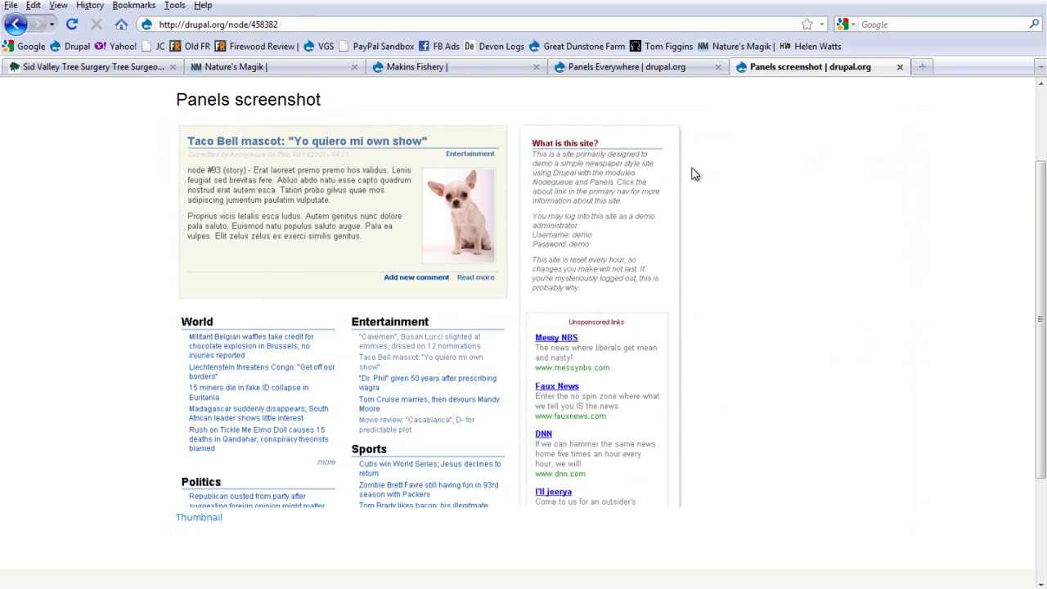
scroll(814, 227, up, 4)
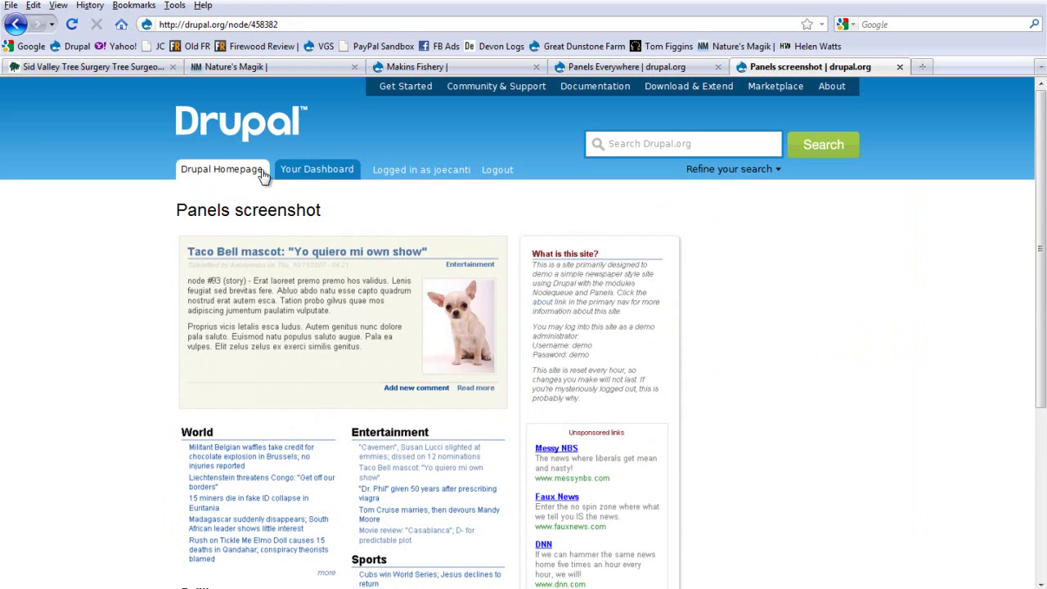
click(15, 24)
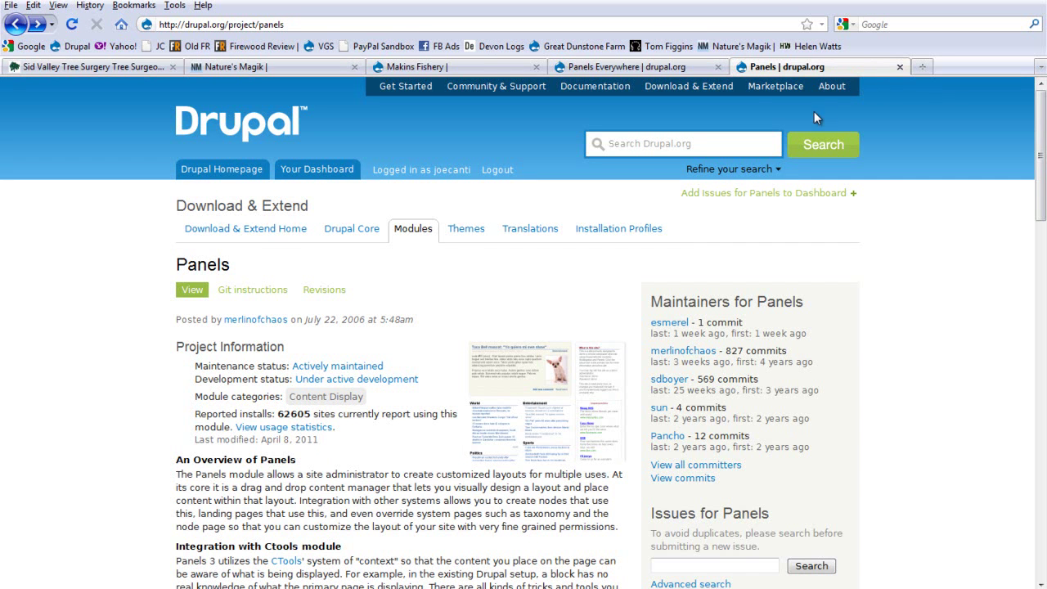
click(688, 66)
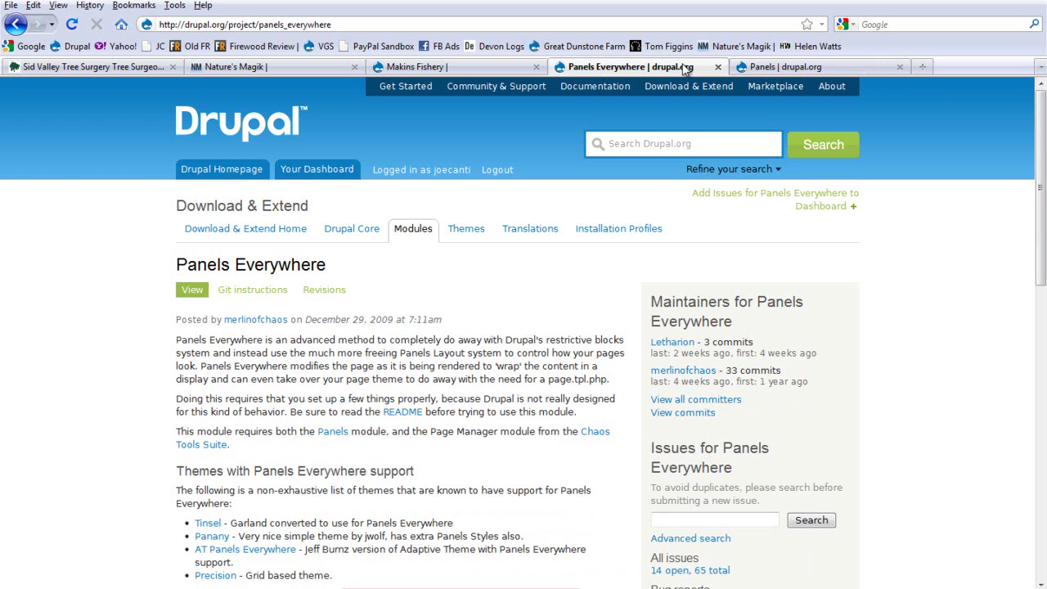
click(802, 70)
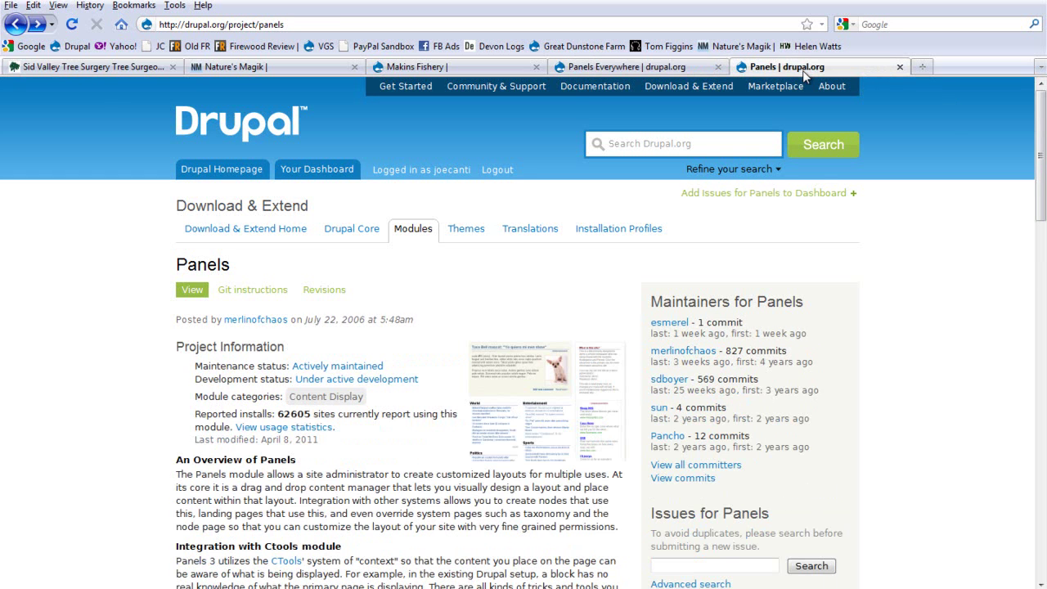
Step: Review the Sid Valley Tree Surgery home page from the header down to the membership logos and footer links
click(84, 67)
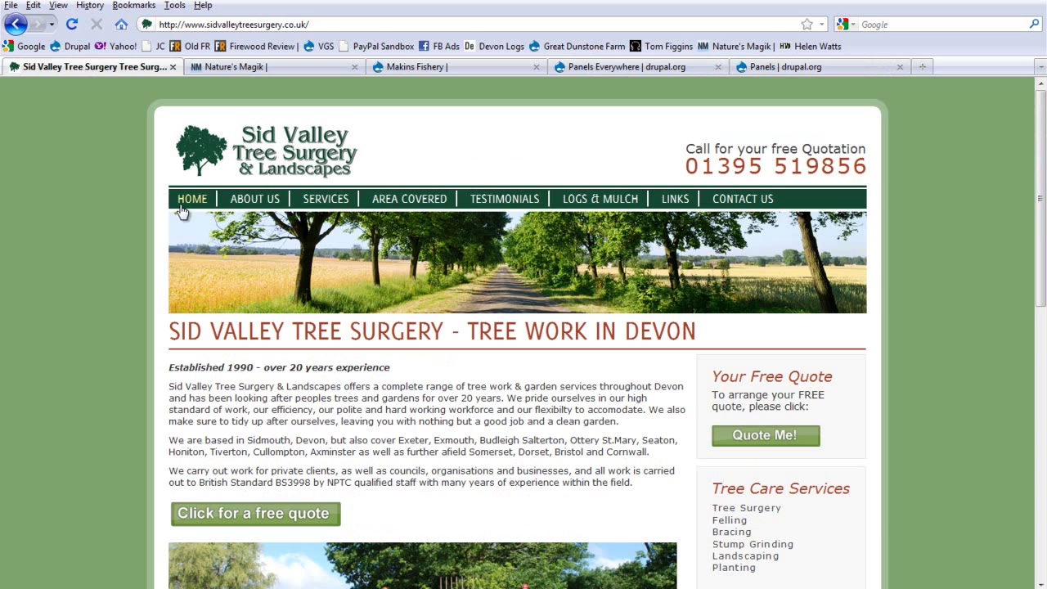
scroll(867, 237, down, 5)
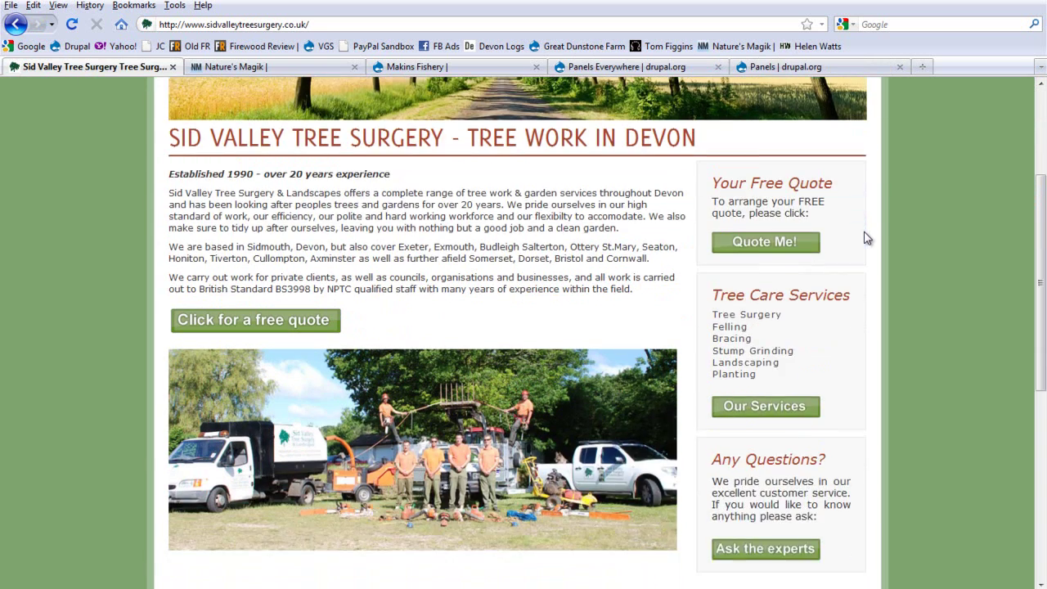
scroll(143, 354, up, 5)
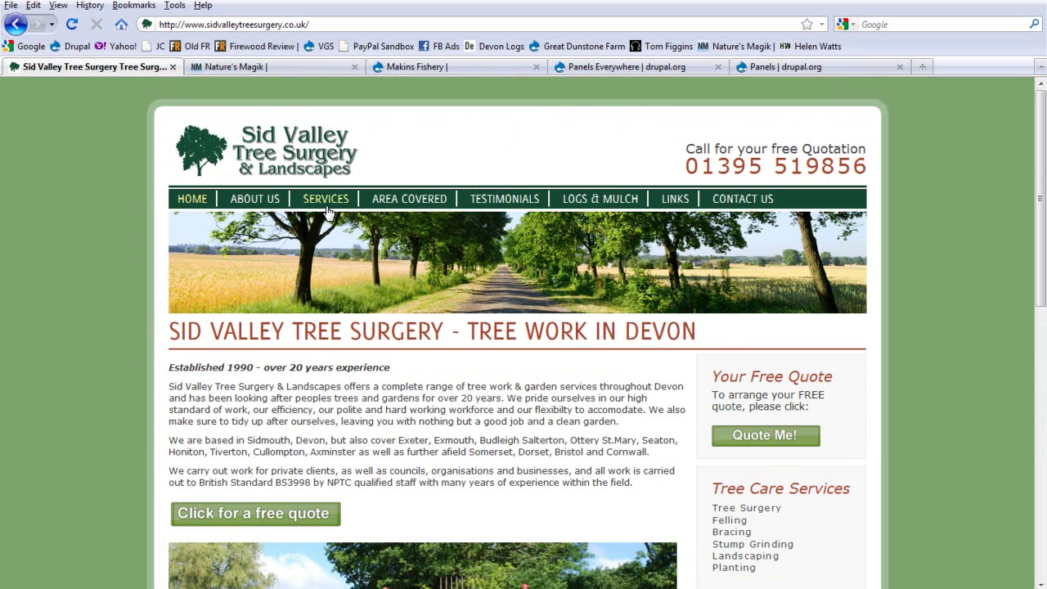
scroll(327, 211, down, 10)
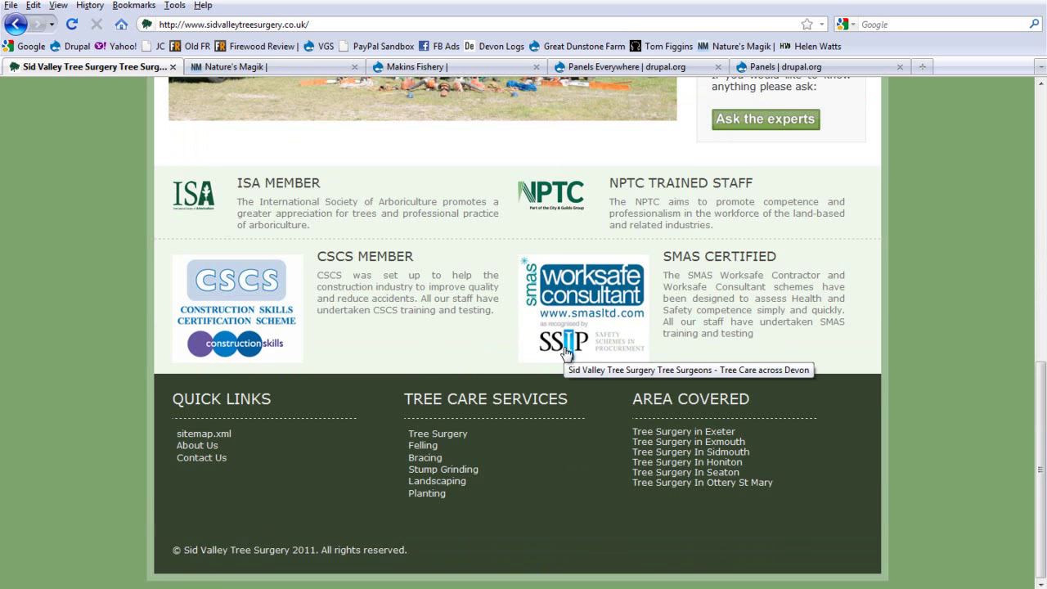
scroll(350, 294, up, 10)
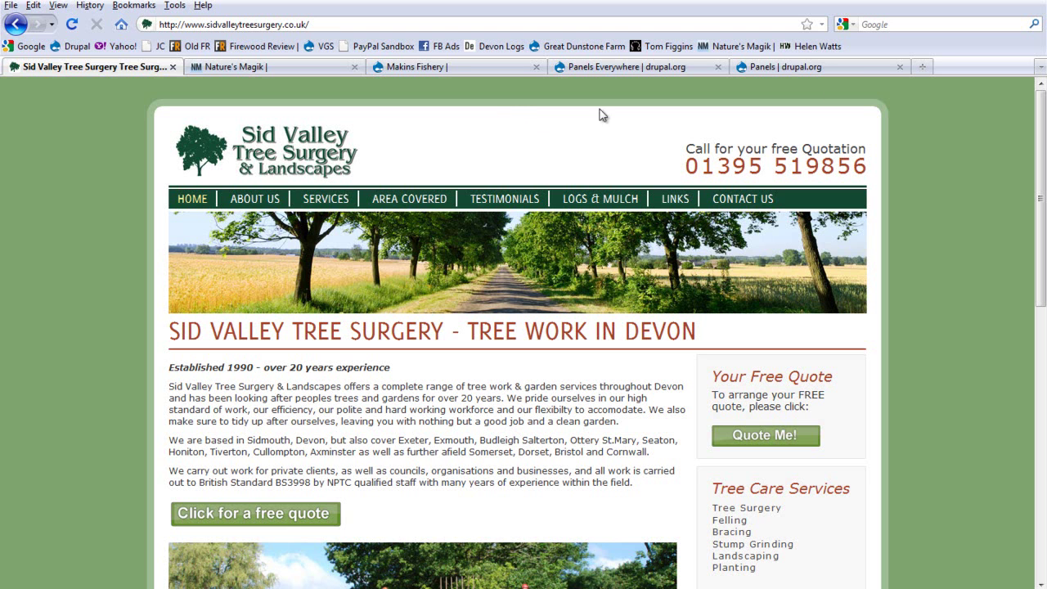
Step: Look through the feature descriptions on the Panels project page
click(844, 67)
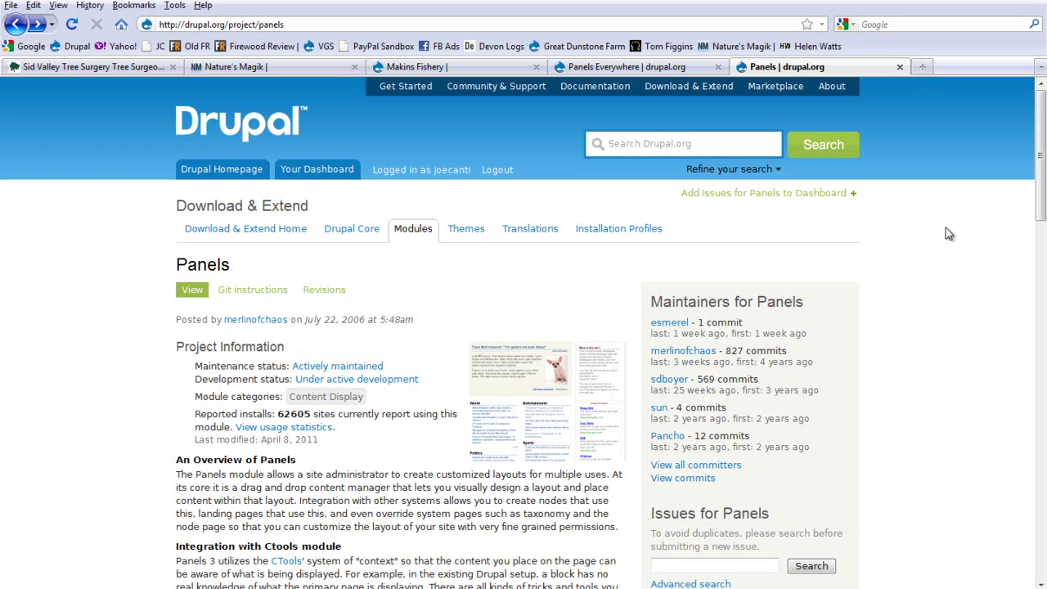
scroll(946, 234, down, 10)
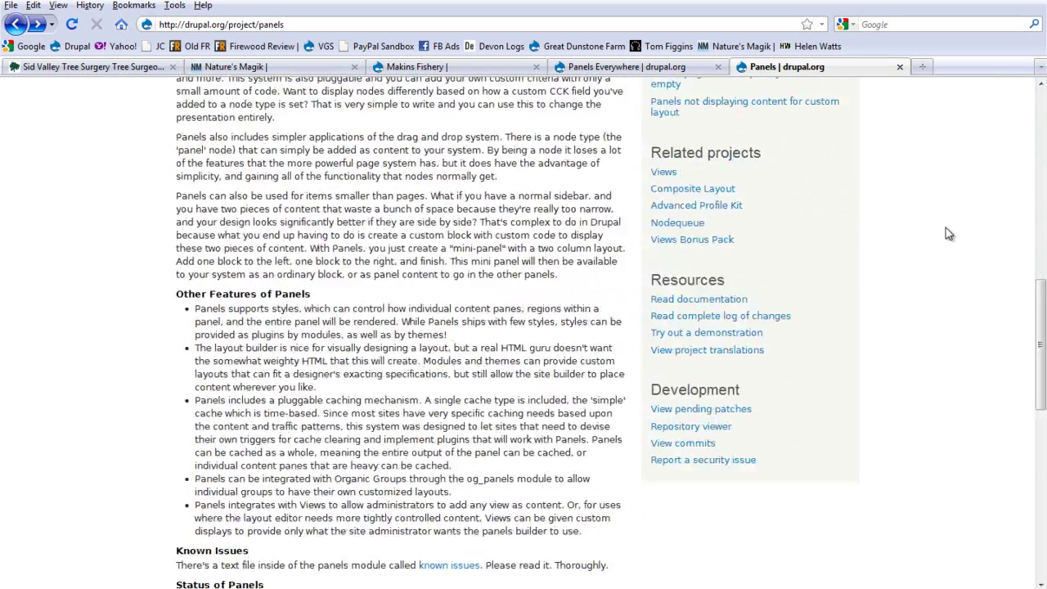
scroll(946, 227, up, 15)
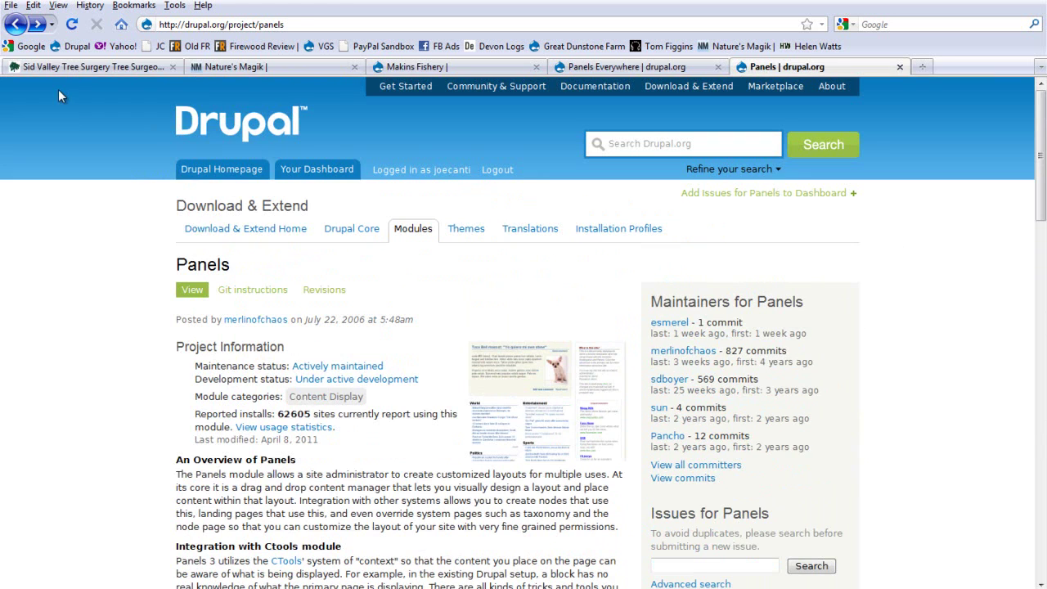
Step: Examine the separate regions of the Sid Valley home page: banner, title, introductory text, sidebar boxes and lower content
click(76, 70)
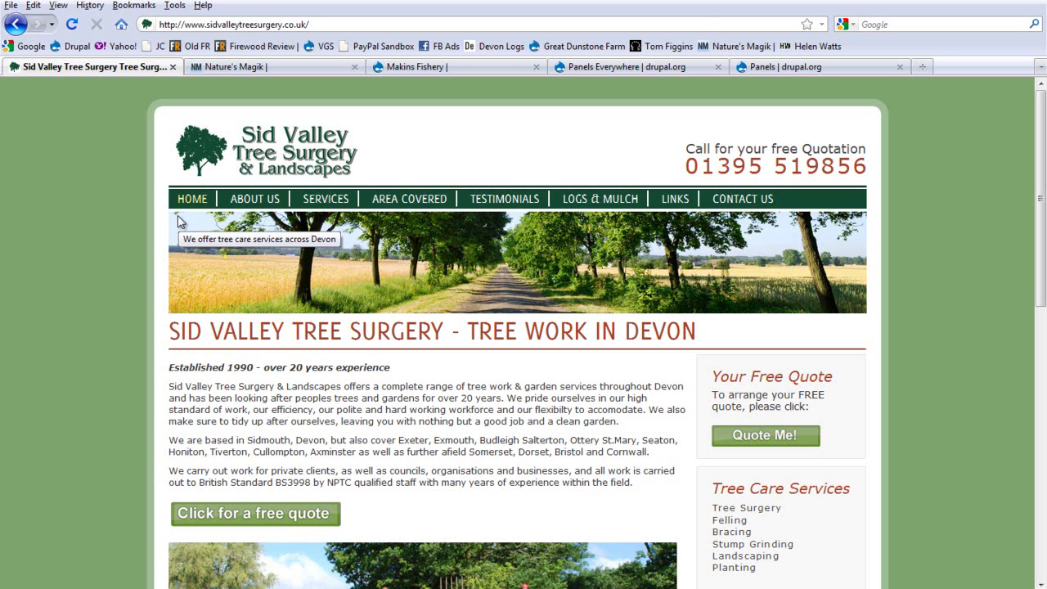
scroll(876, 219, down, 5)
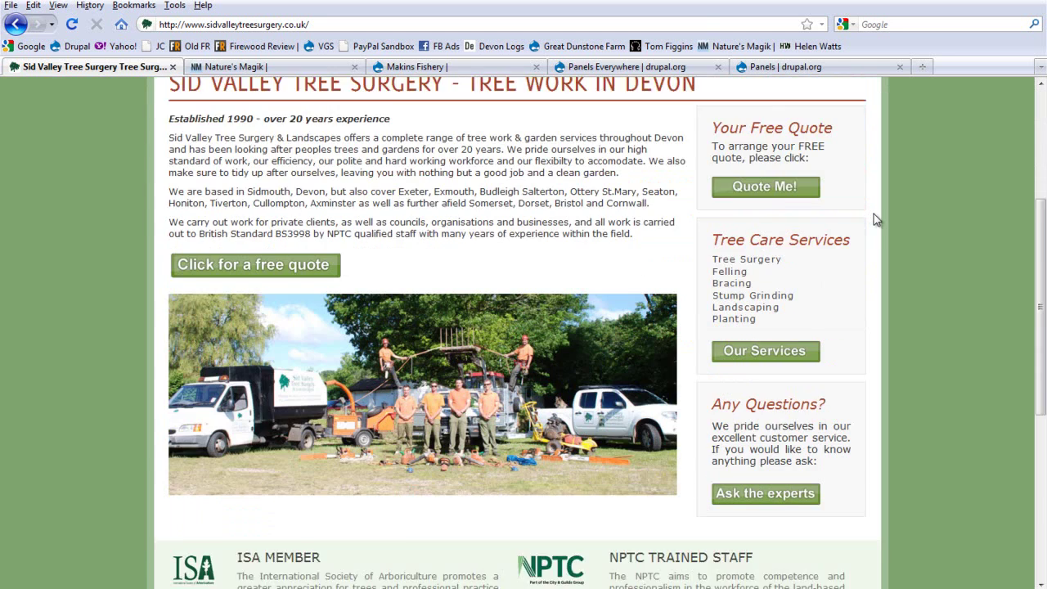
scroll(875, 220, down, 5)
scroll(188, 299, up, 8)
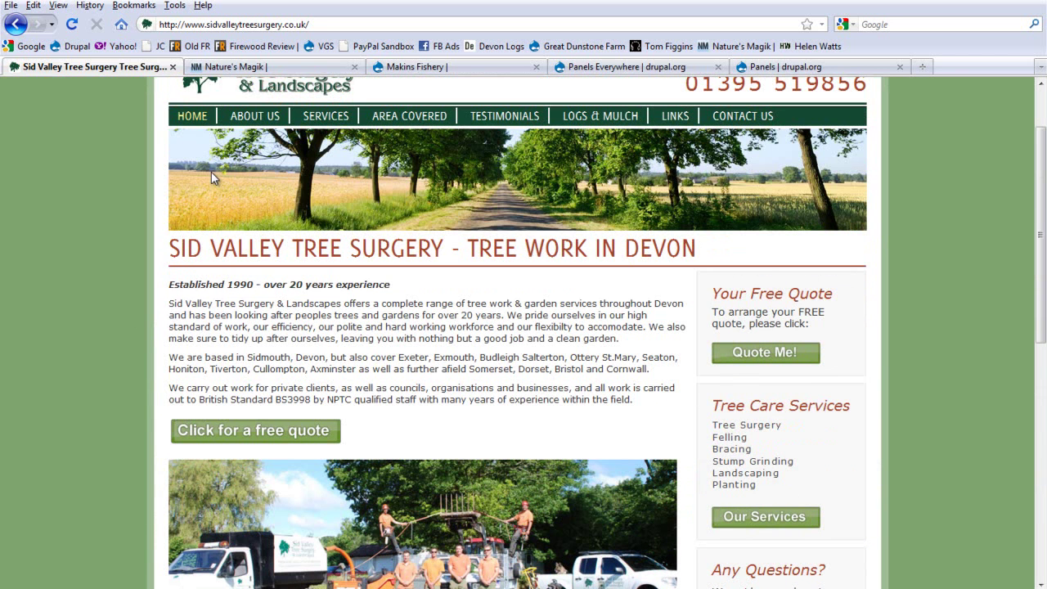
mouse_move(211, 172)
drag(709, 250, 388, 273)
drag(170, 284, 243, 276)
drag(168, 303, 513, 388)
click(514, 388)
scroll(491, 426, down, 3)
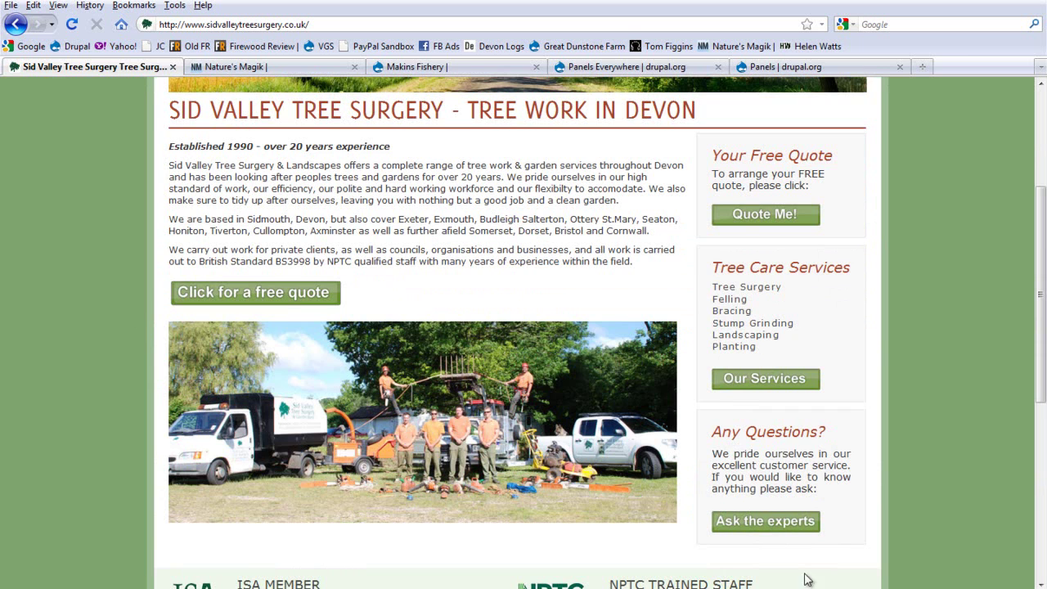
scroll(561, 483, down, 1)
scroll(524, 442, up, 6)
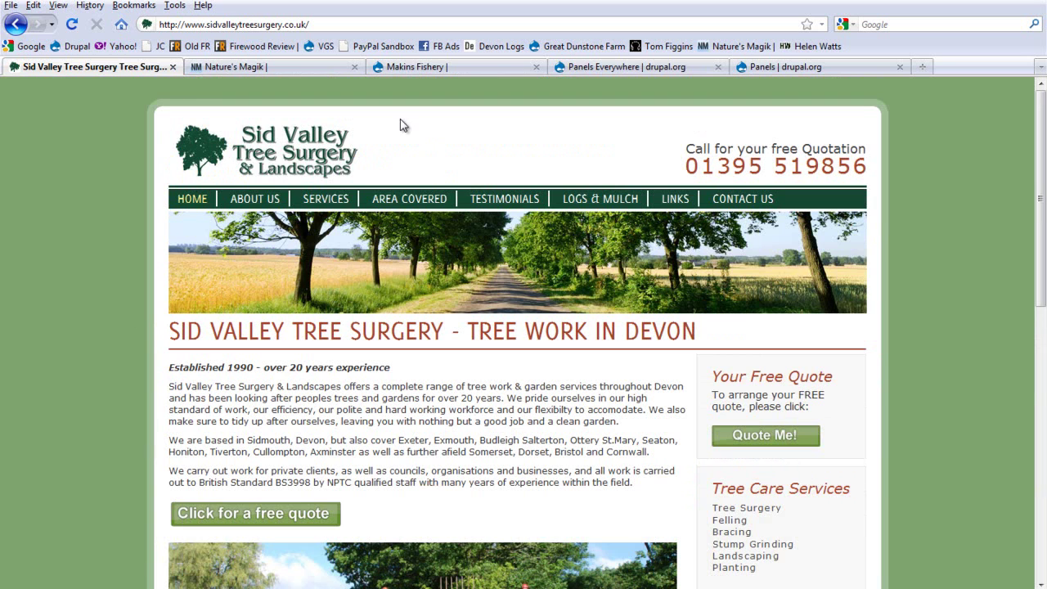
Step: Open the Sid Valley site's /user login page and log in as admin with the prefilled credentials
click(356, 23)
click(355, 23)
text(user)
key(Return)
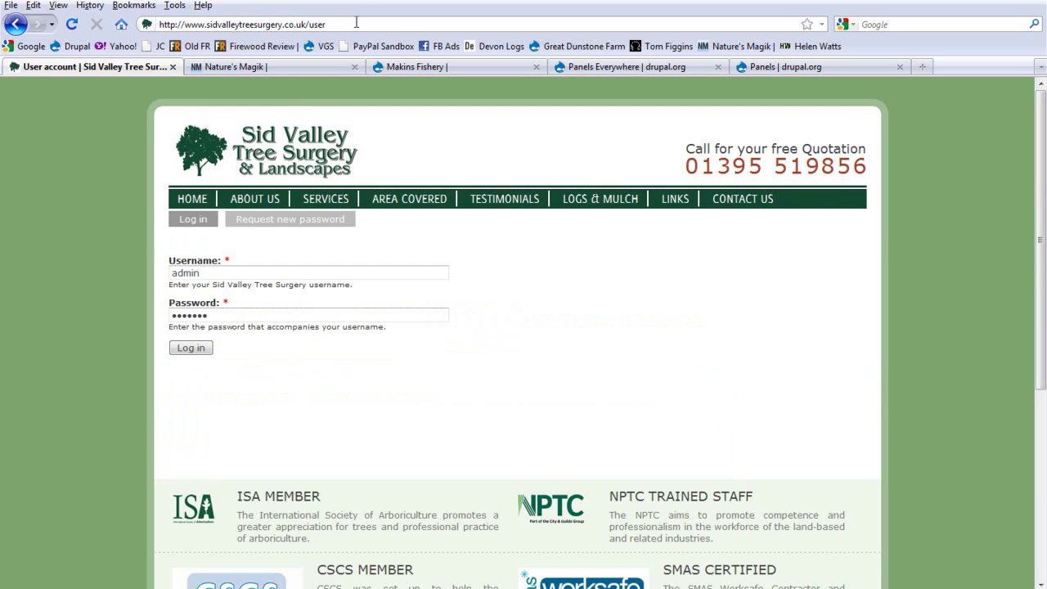
click(190, 348)
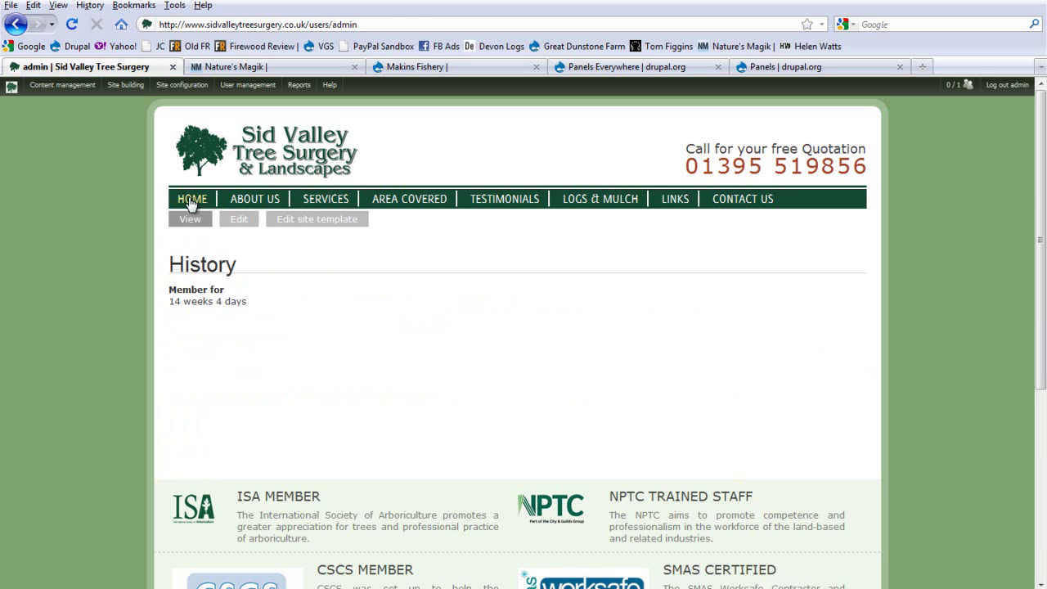
Step: Return to the site's home page as administrator and look over its content and sidebar boxes
click(216, 197)
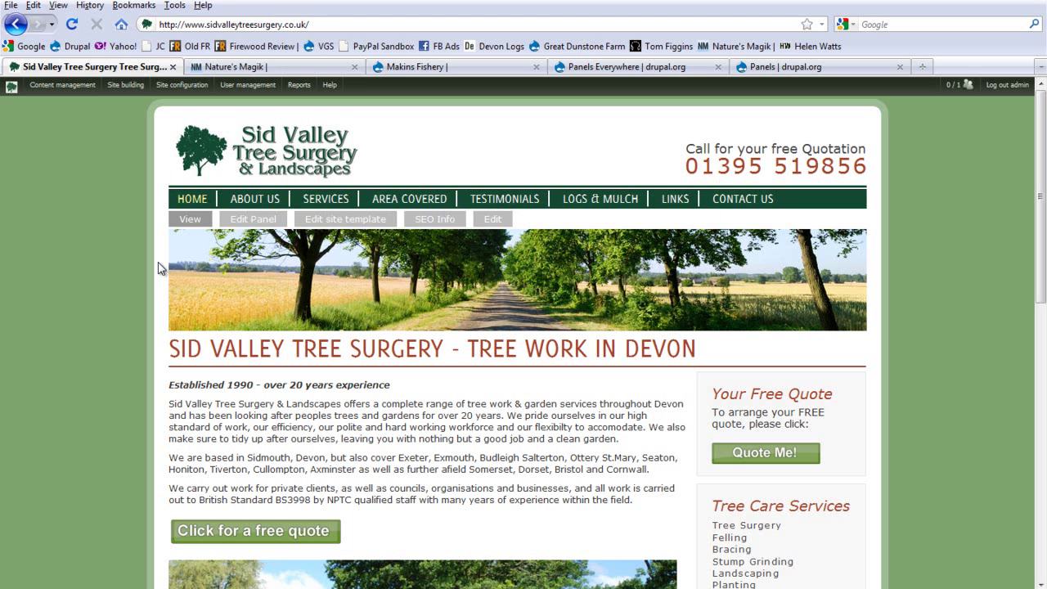
mouse_move(185, 237)
scroll(847, 419, down, 3)
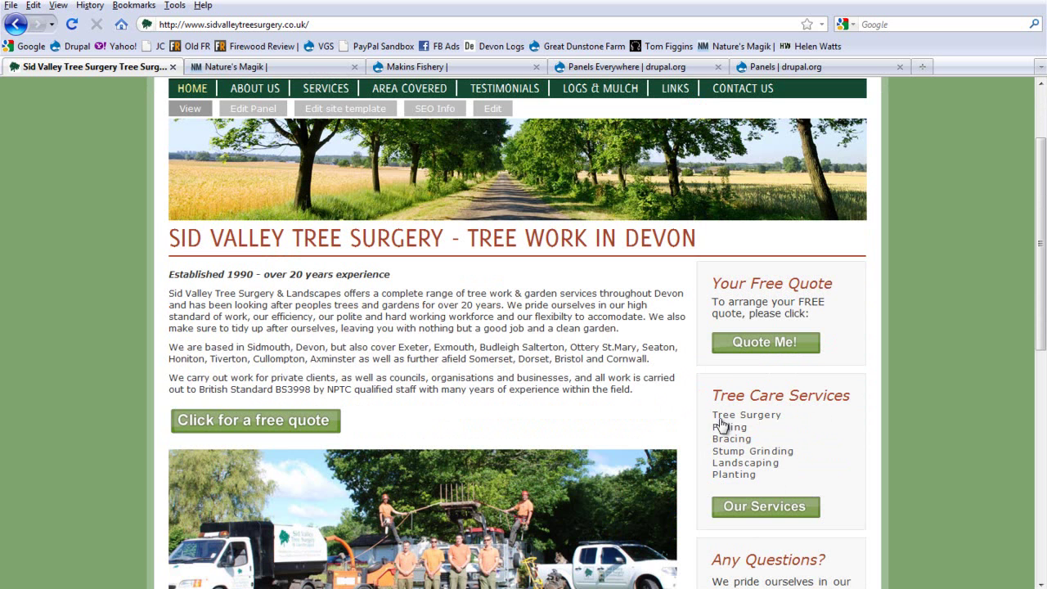
scroll(360, 350, up, 3)
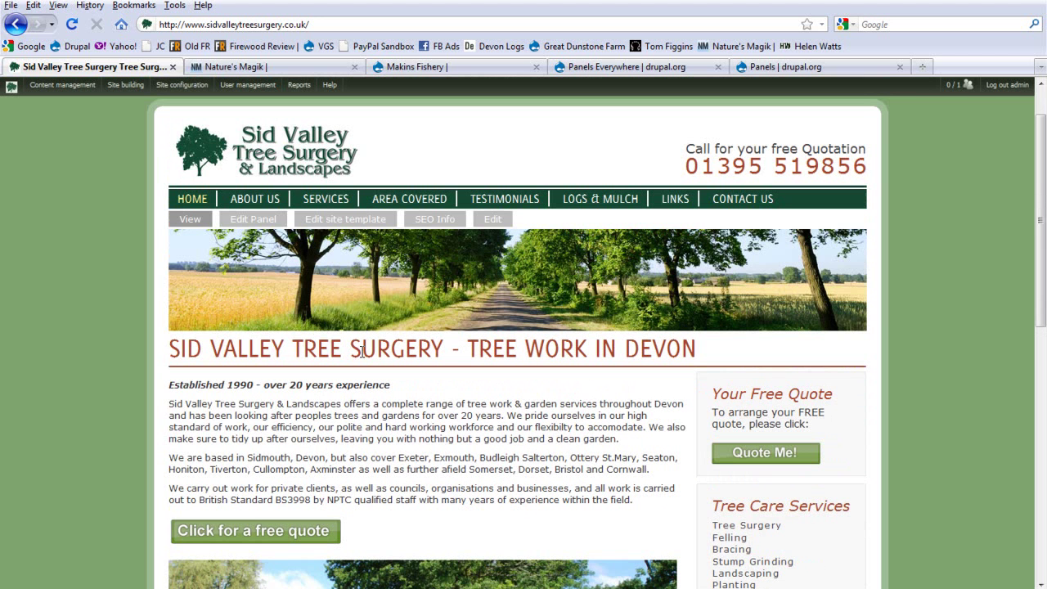
Step: Open the About Us page and examine its sidebar boxes, including More About Us and Tree Care Services
click(250, 199)
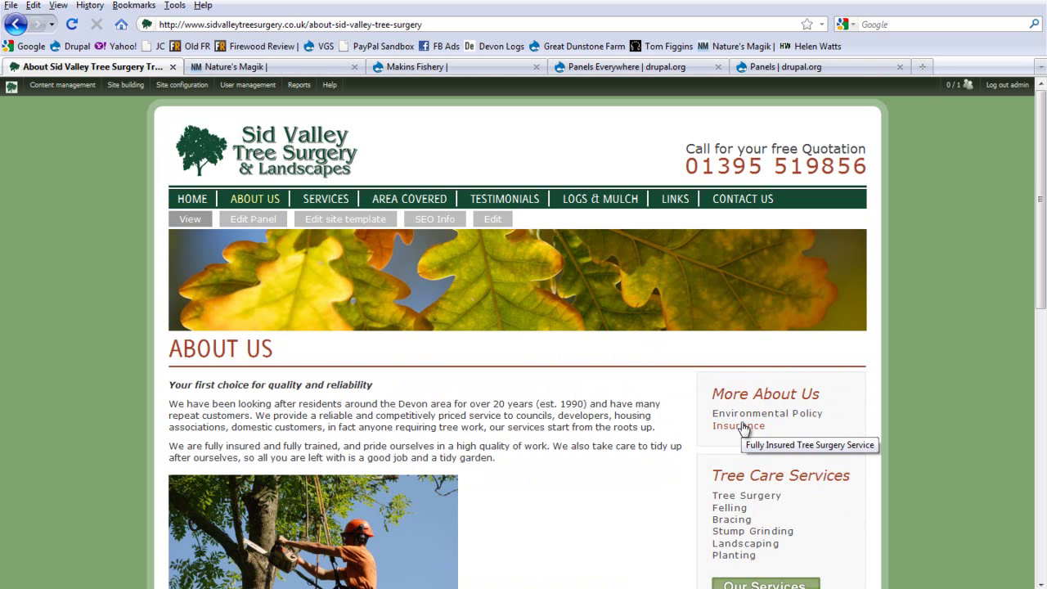
scroll(753, 416, down, 1)
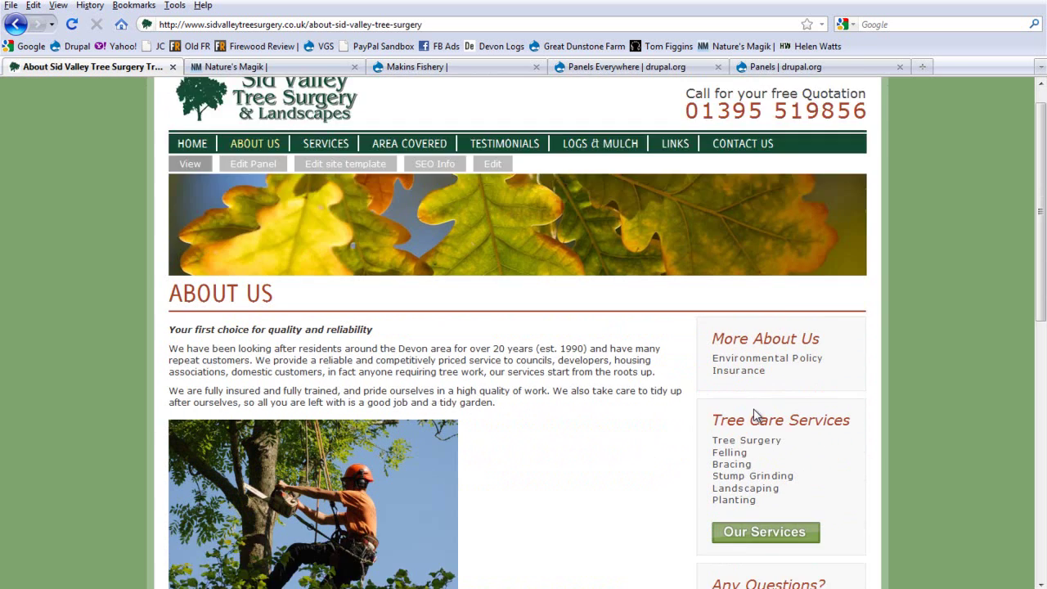
scroll(444, 369, up, 1)
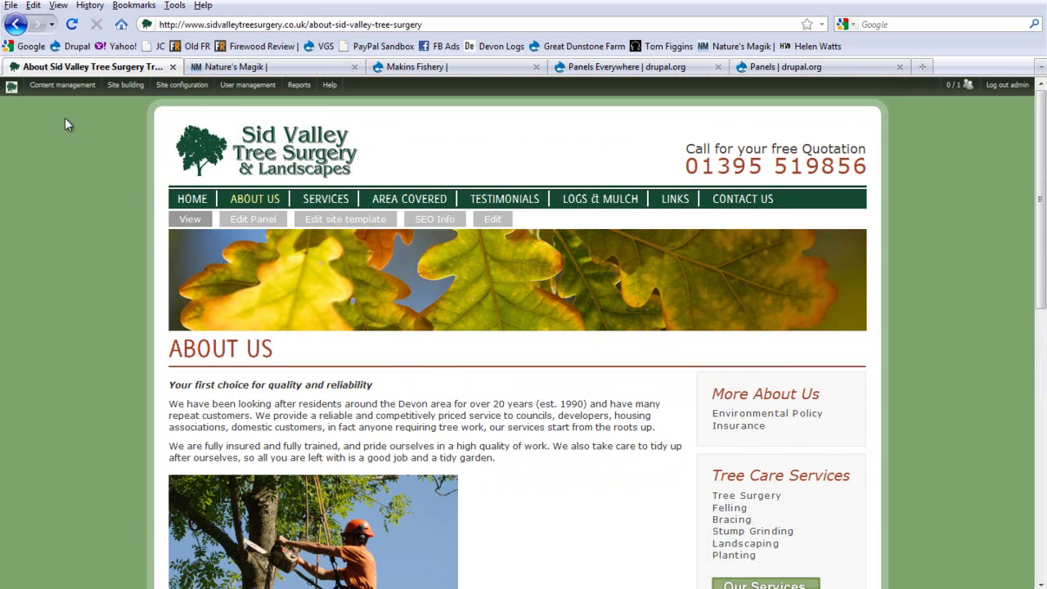
Step: Open the site's list of content types and look over the defined page types
mouse_move(59, 85)
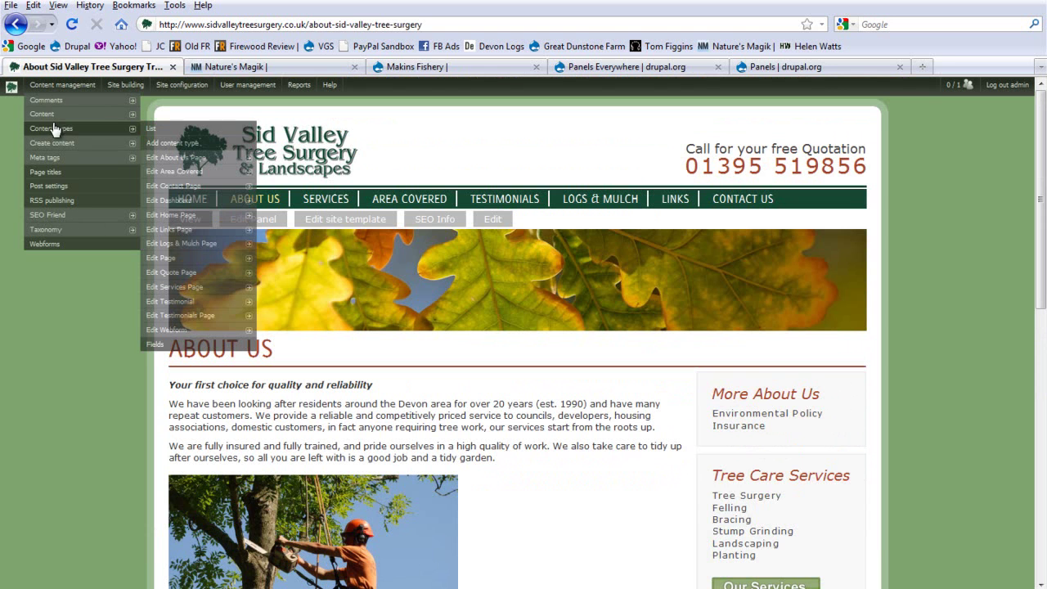
click(64, 133)
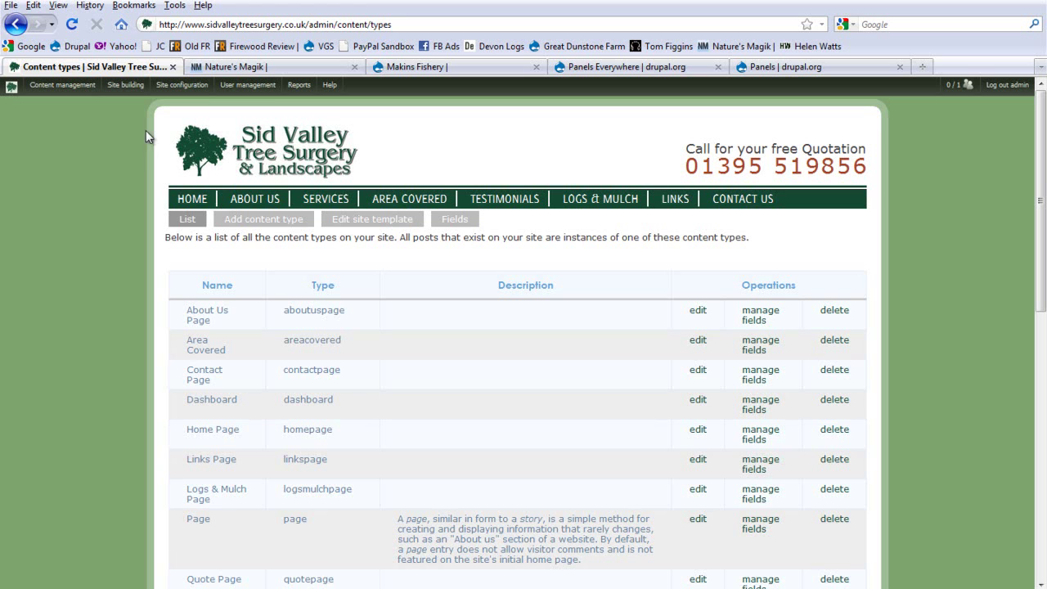
Step: Open the Panels dashboard and look over its creation options, page wizards, mini panels, pages and custom layouts
mouse_move(114, 94)
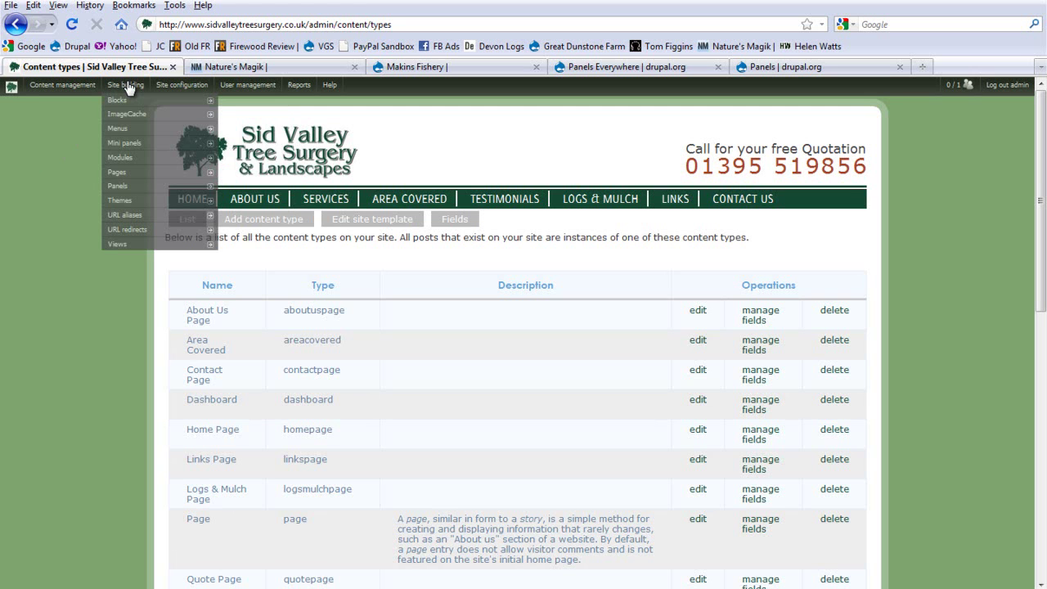
mouse_move(131, 185)
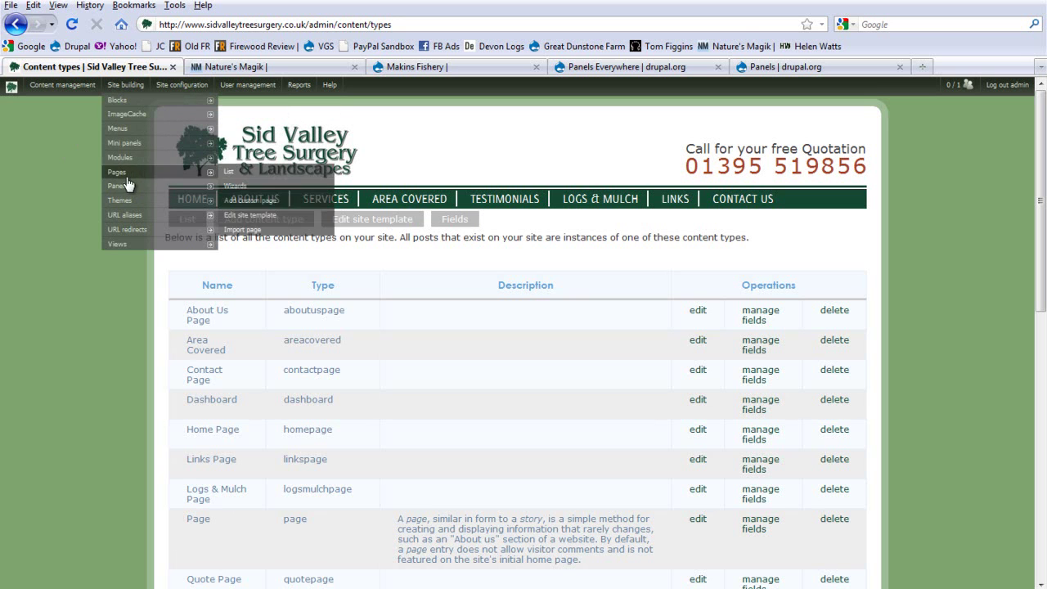
click(131, 186)
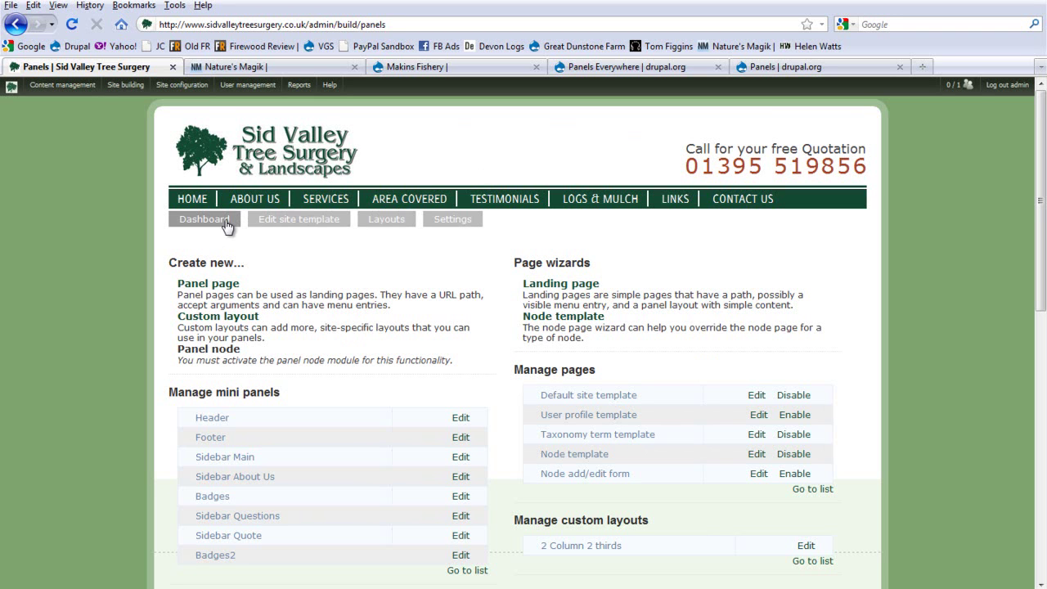
scroll(120, 198, down, 3)
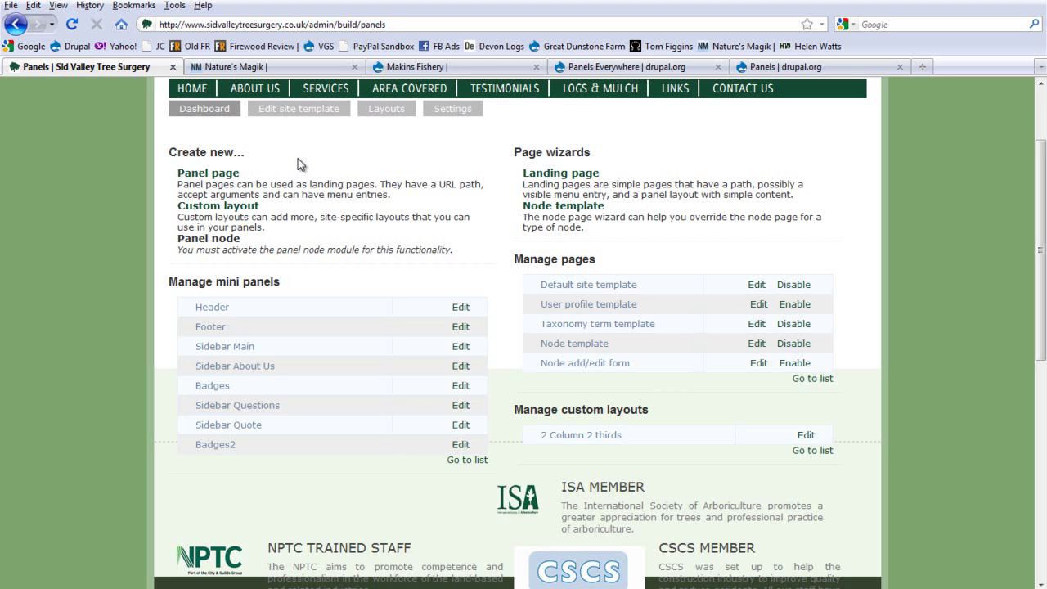
scroll(298, 165, up, 2)
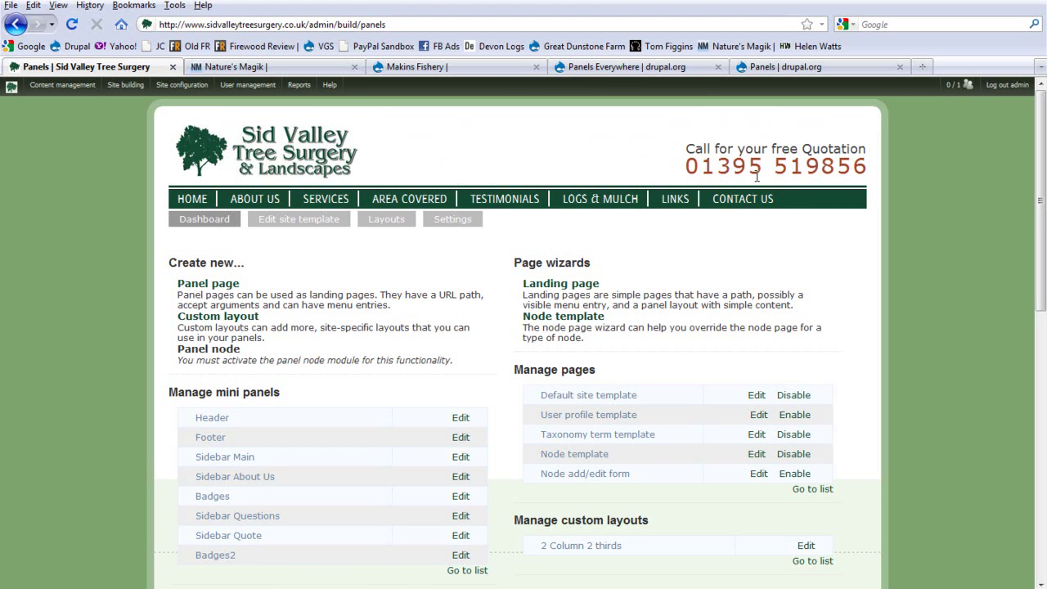
scroll(559, 178, down, 1)
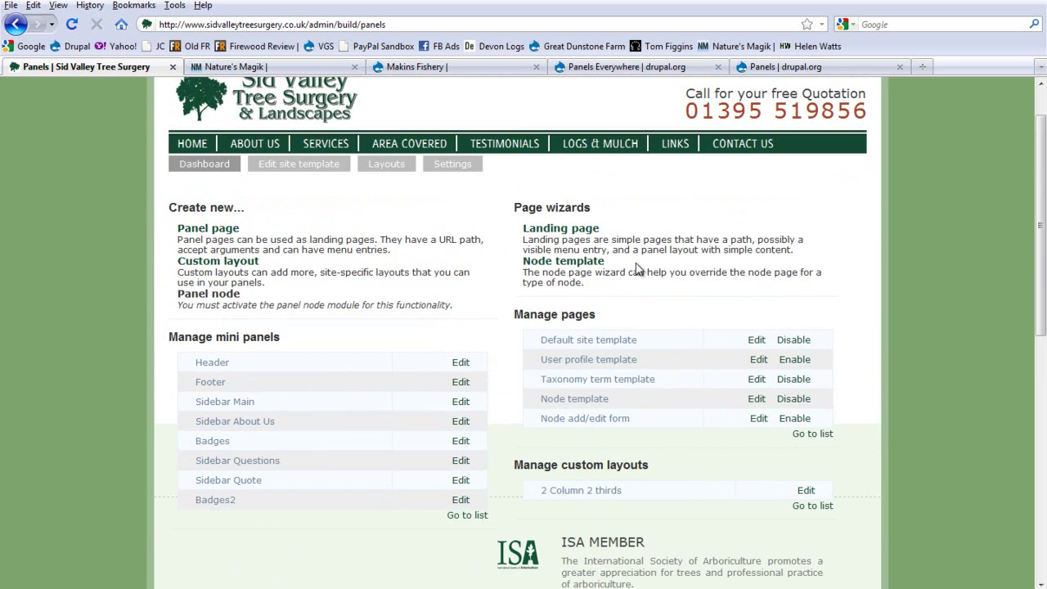
Step: Examine the Manage pages section of the Panels dashboard, from the default site template to the node add/edit form
mouse_move(540, 310)
mouse_down()
mouse_move(620, 315)
mouse_move(549, 315)
mouse_up()
click(582, 318)
scroll(582, 318, down, 1)
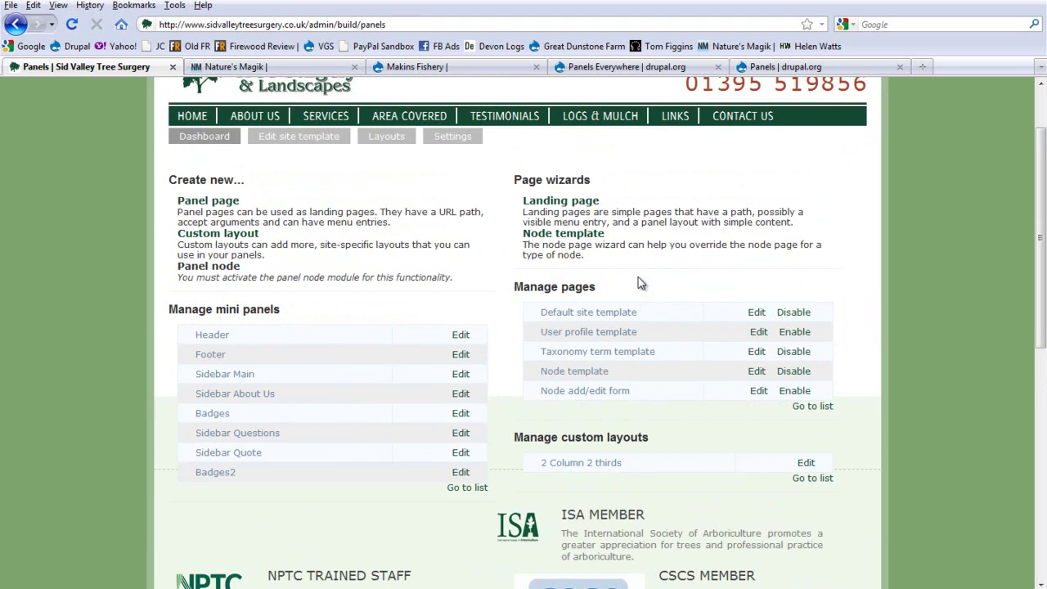
drag(637, 390, 619, 303)
click(624, 299)
triple_click(631, 311)
click(647, 288)
drag(544, 331, 614, 388)
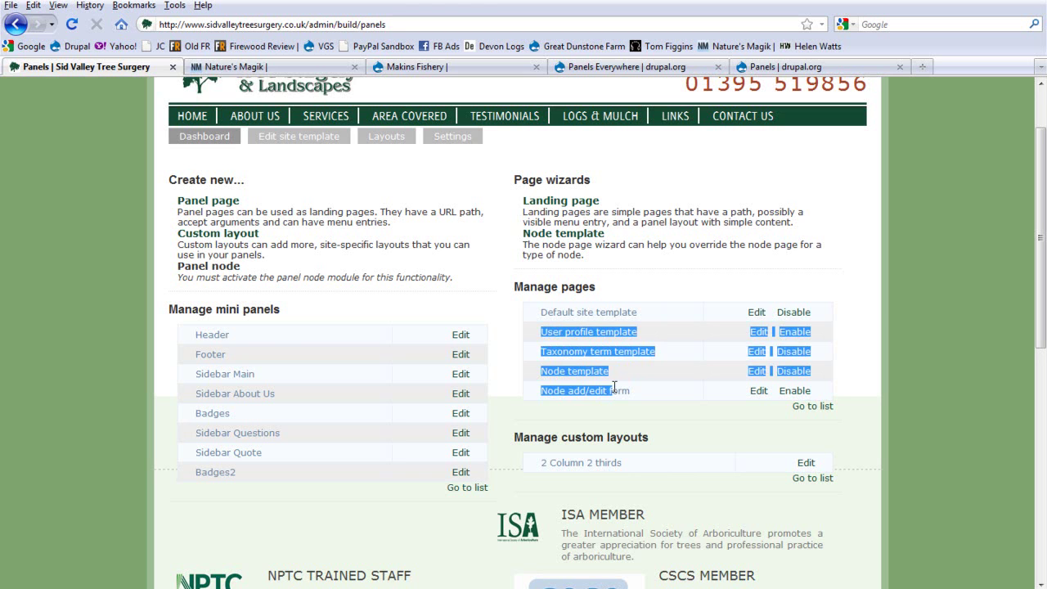
click(639, 396)
scroll(654, 392, up, 2)
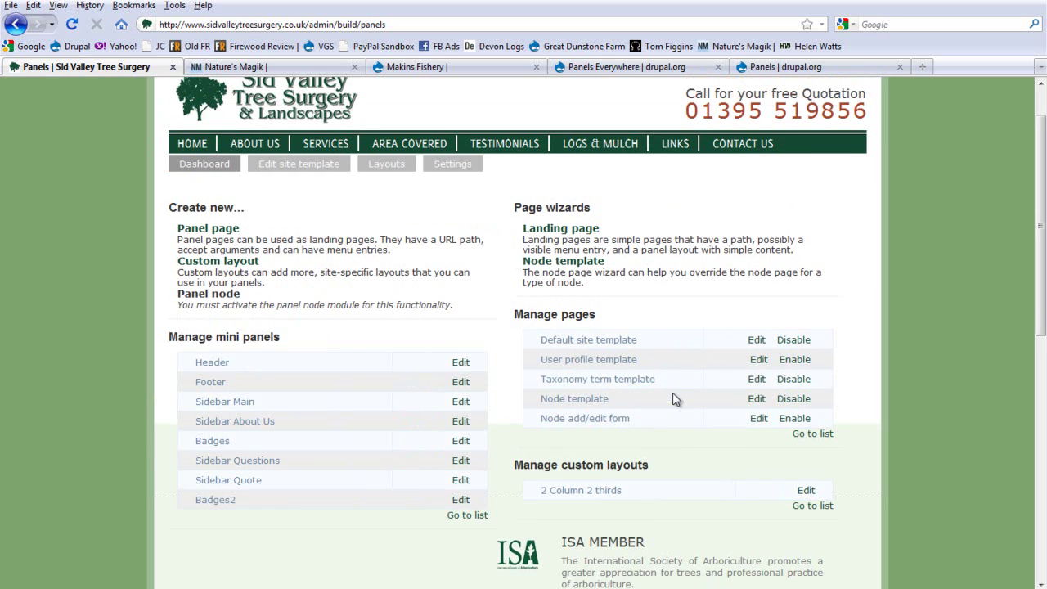
Step: Read through the user profile, taxonomy term, node and node add/edit form entries one by one under Manage pages
scroll(626, 381, down, 1)
drag(555, 353, 644, 357)
click(649, 365)
drag(540, 378, 649, 384)
click(671, 385)
drag(544, 400, 619, 400)
click(636, 399)
drag(544, 419, 643, 421)
click(648, 420)
drag(541, 398, 631, 402)
click(631, 404)
Step: Open the Node template for editing and look over its summary and list of page variants
click(759, 400)
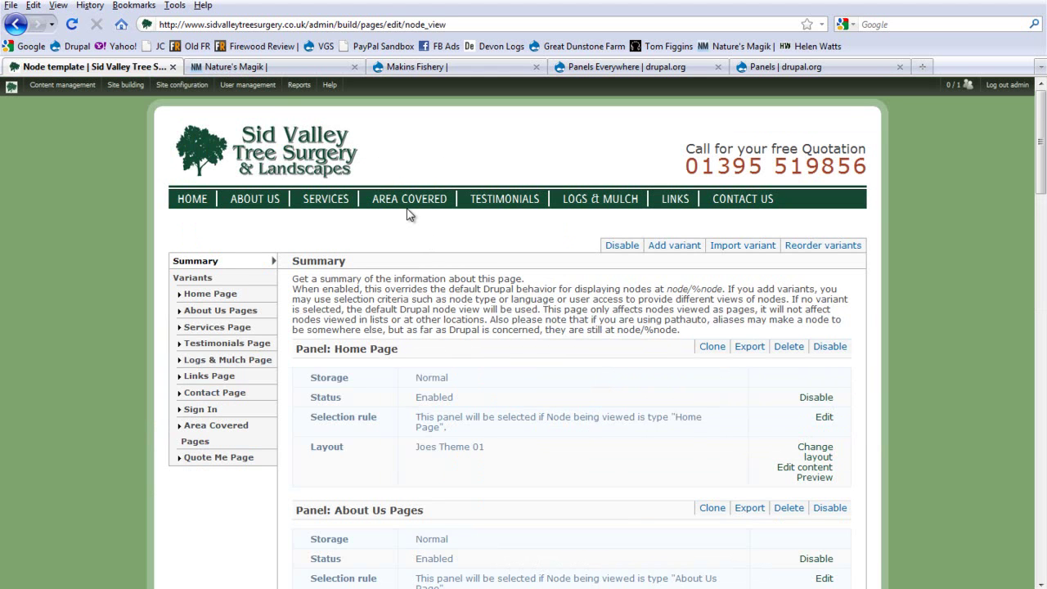
scroll(471, 233, down, 2)
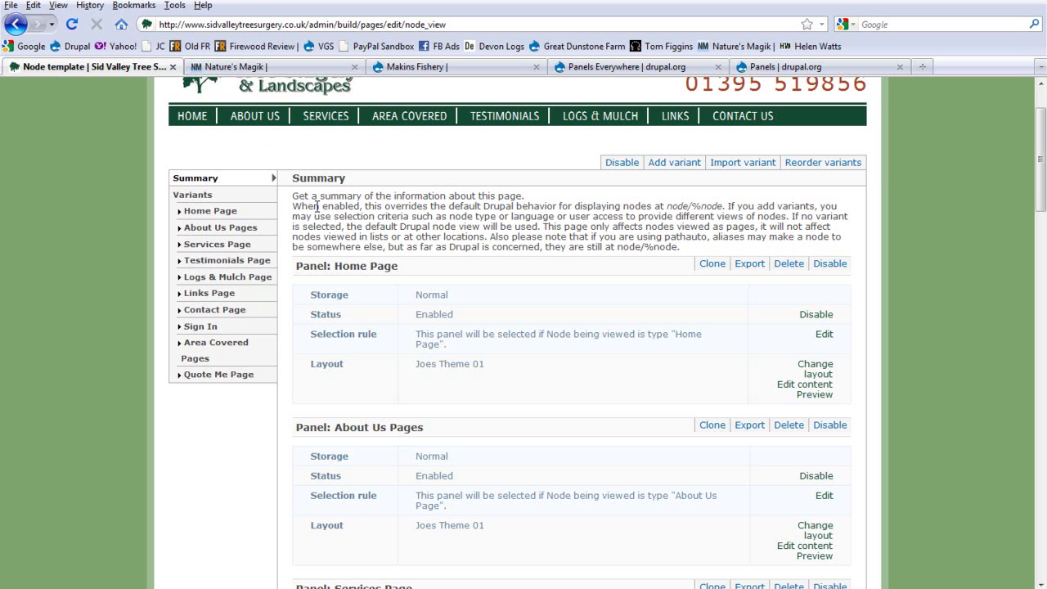
scroll(317, 206, up, 2)
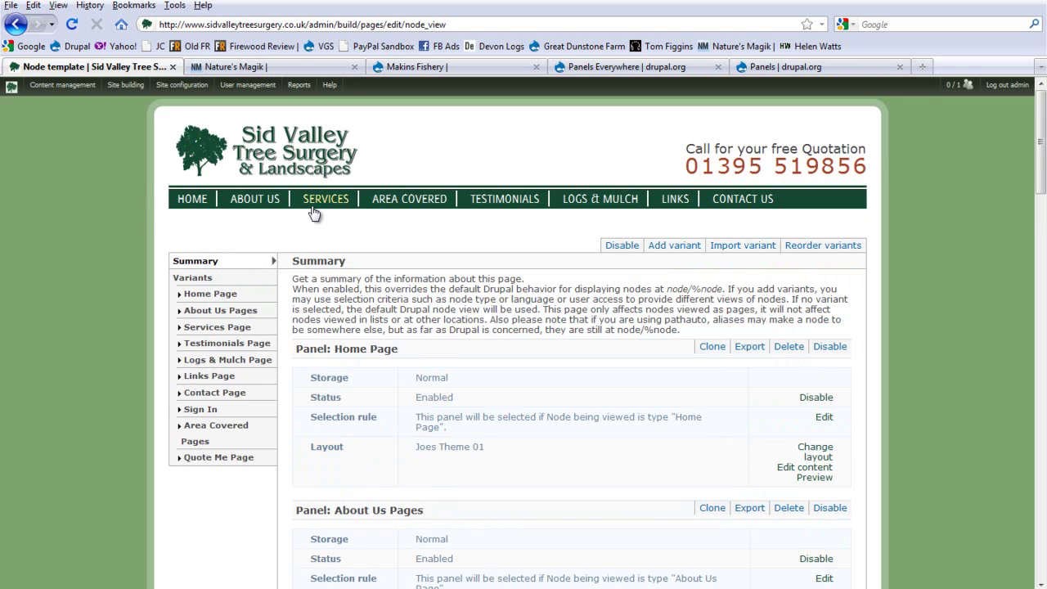
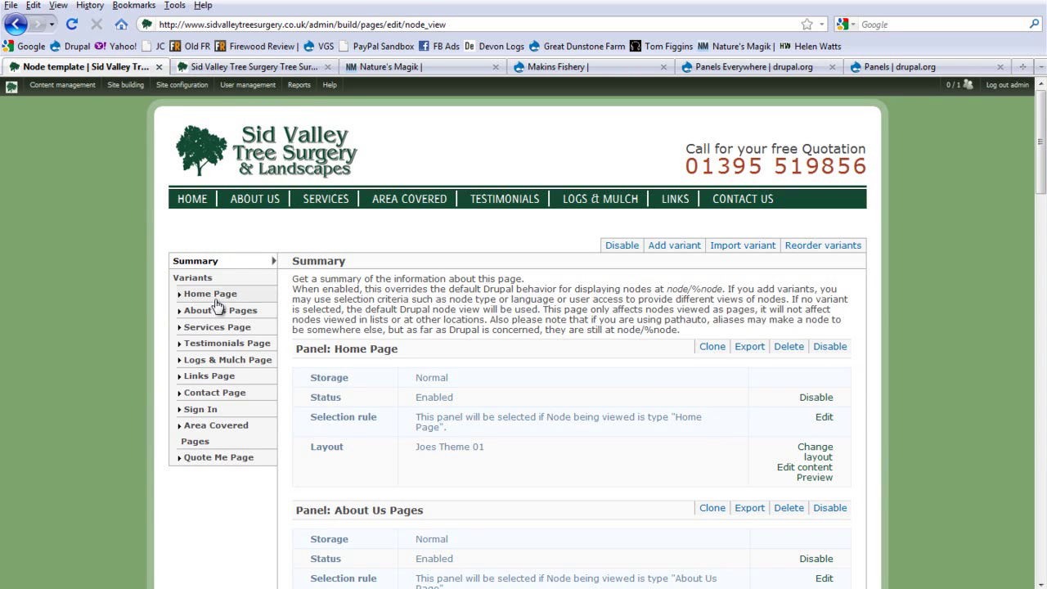
Step: View the Home Page variant's general settings, and examine the node-type criterion in its selection rules
click(216, 296)
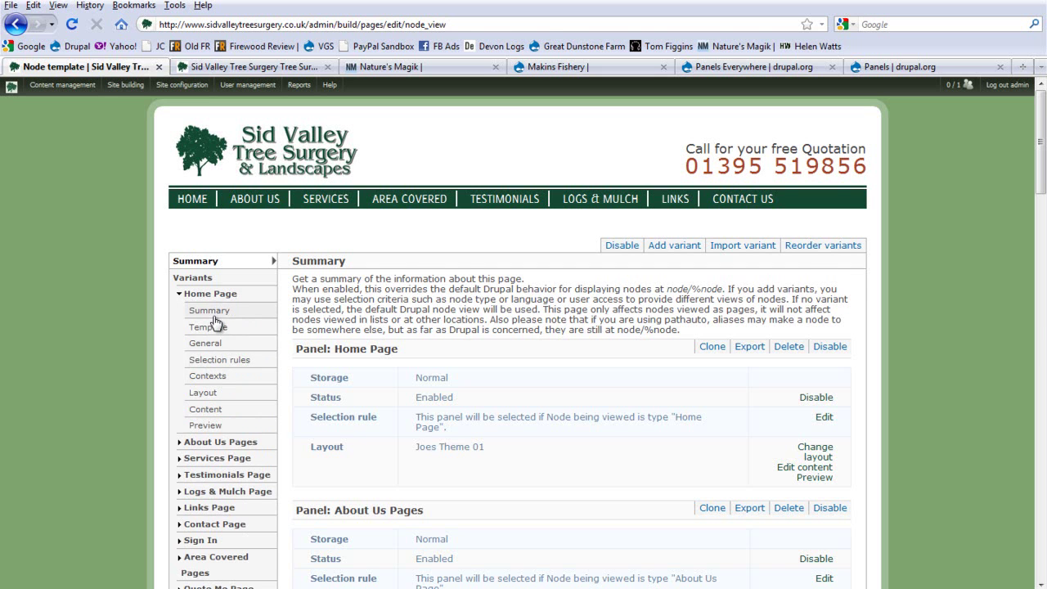
click(214, 343)
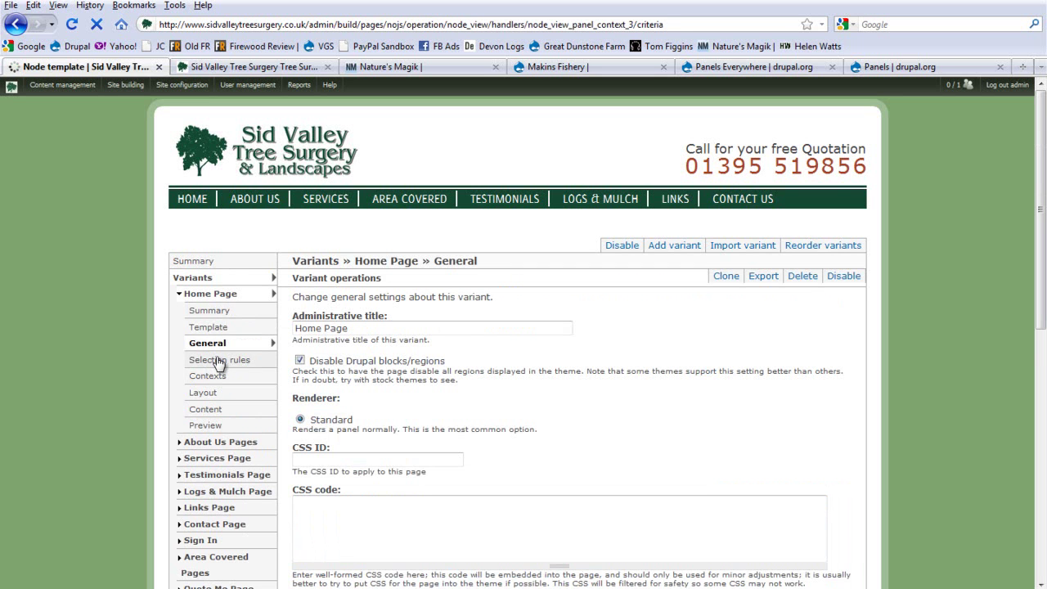
click(220, 361)
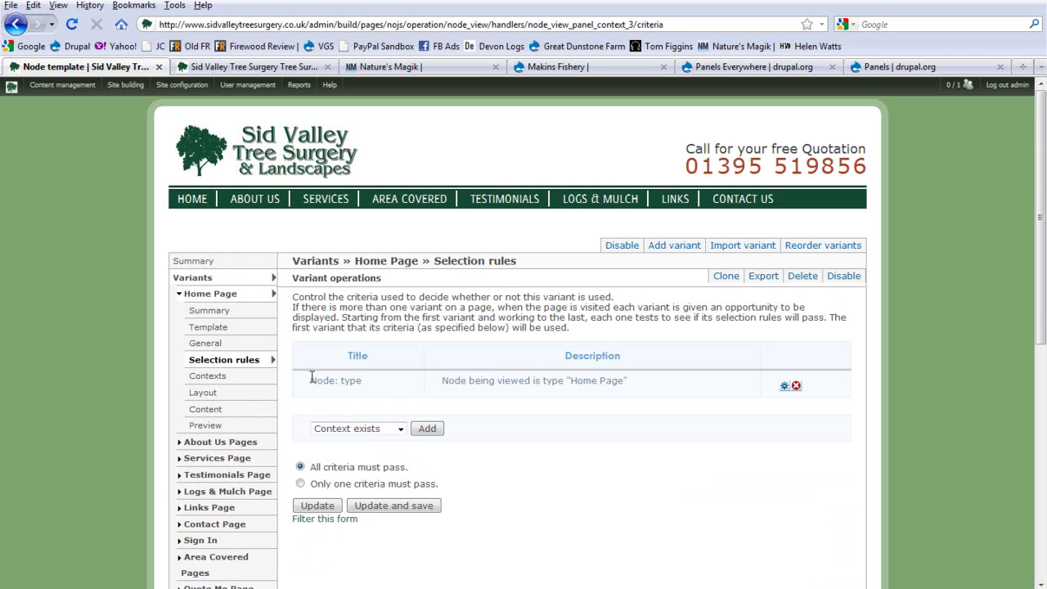
drag(311, 380, 544, 379)
click(544, 378)
Step: Start adding a Node: type selection criterion for Home Page, and close the criteria dialog without saving
click(396, 431)
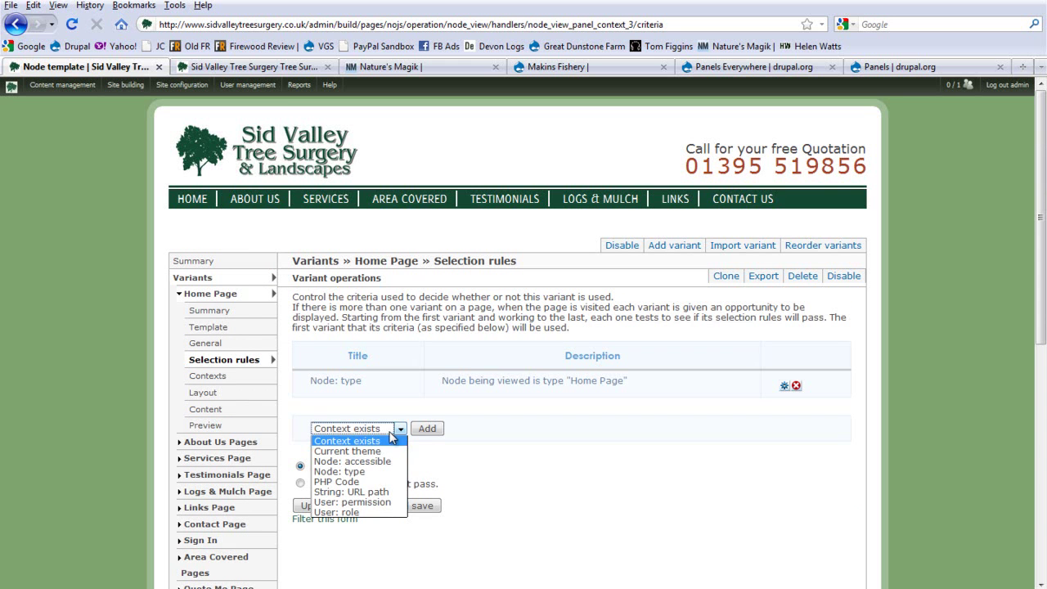
click(366, 471)
click(427, 429)
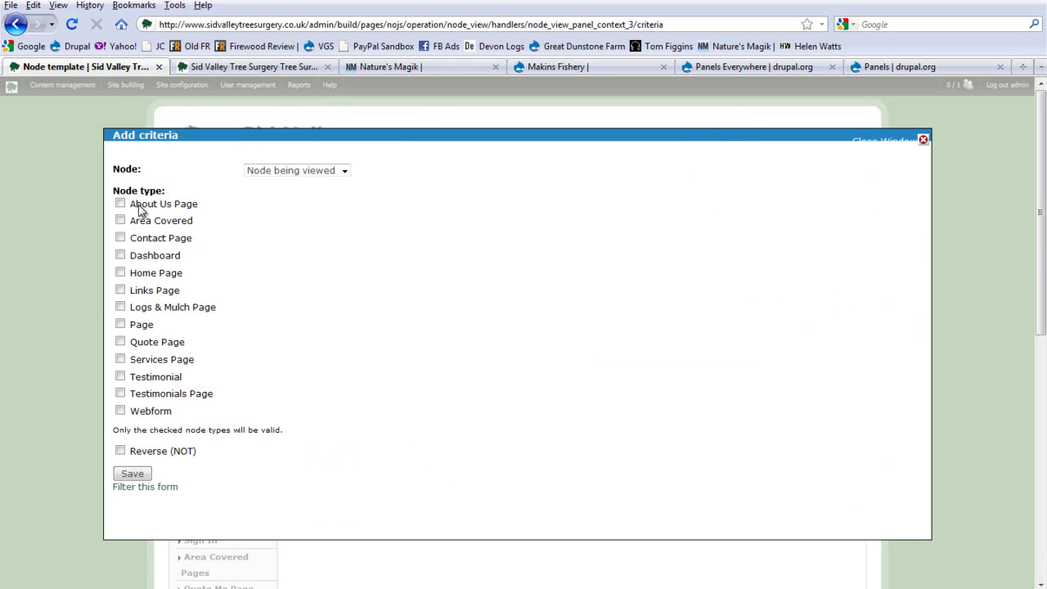
click(122, 273)
click(922, 139)
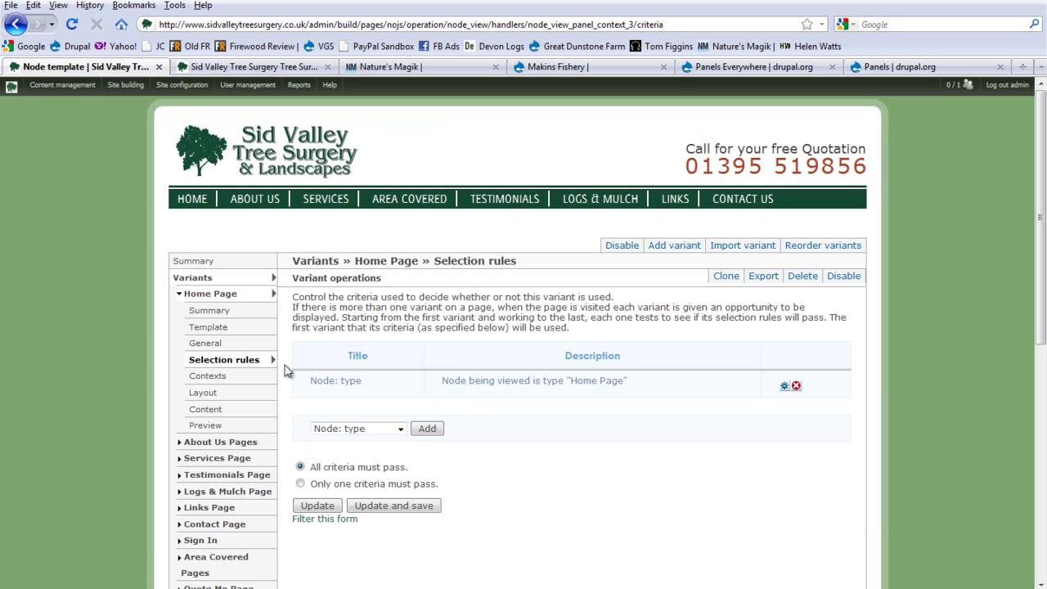
Step: Open the About Us Pages variant's selection rules and examine its node-type criterion
click(232, 295)
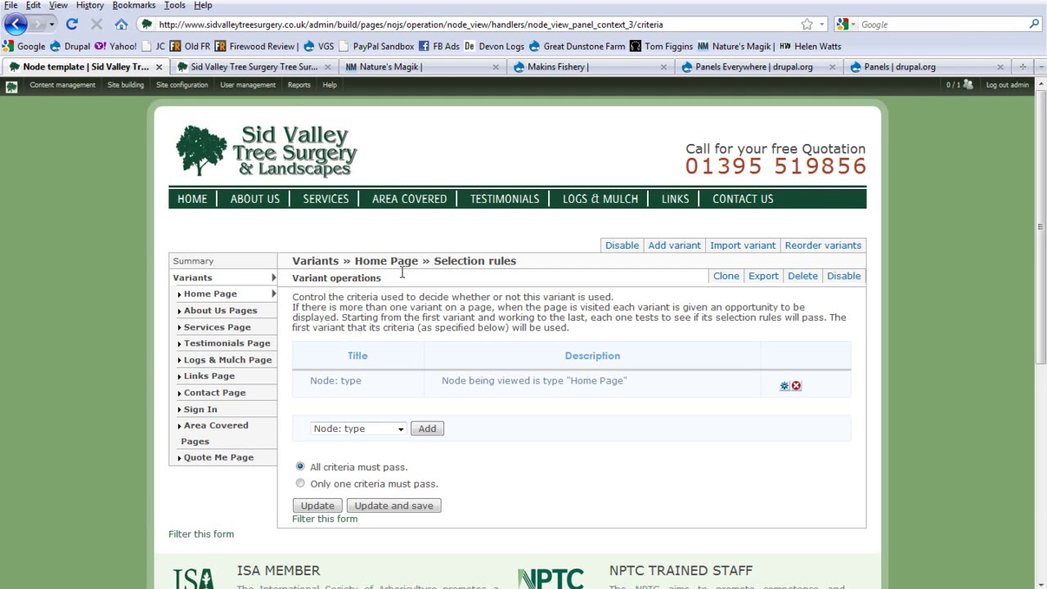
click(217, 297)
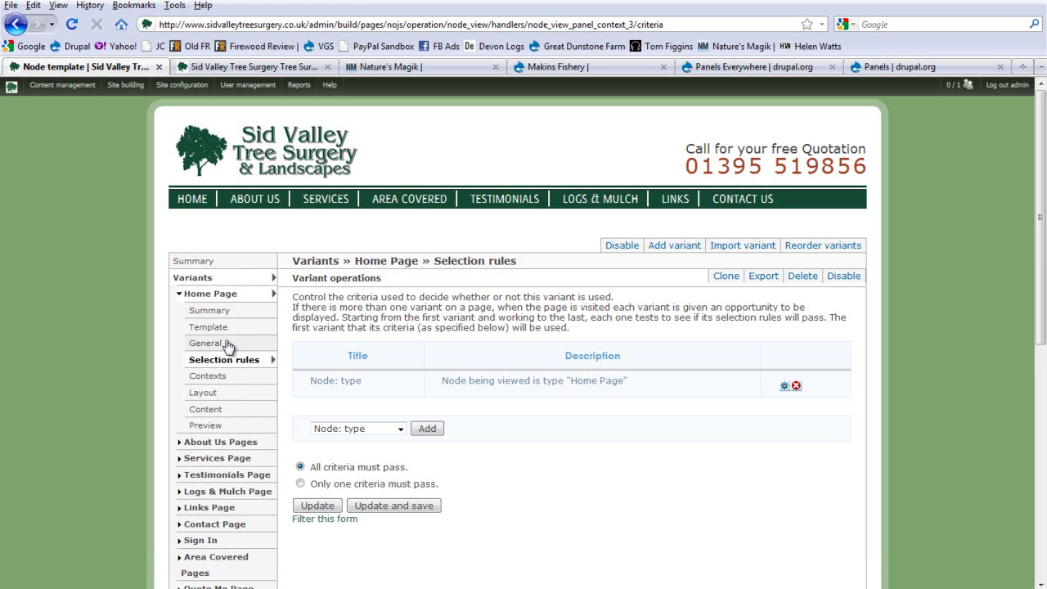
click(228, 297)
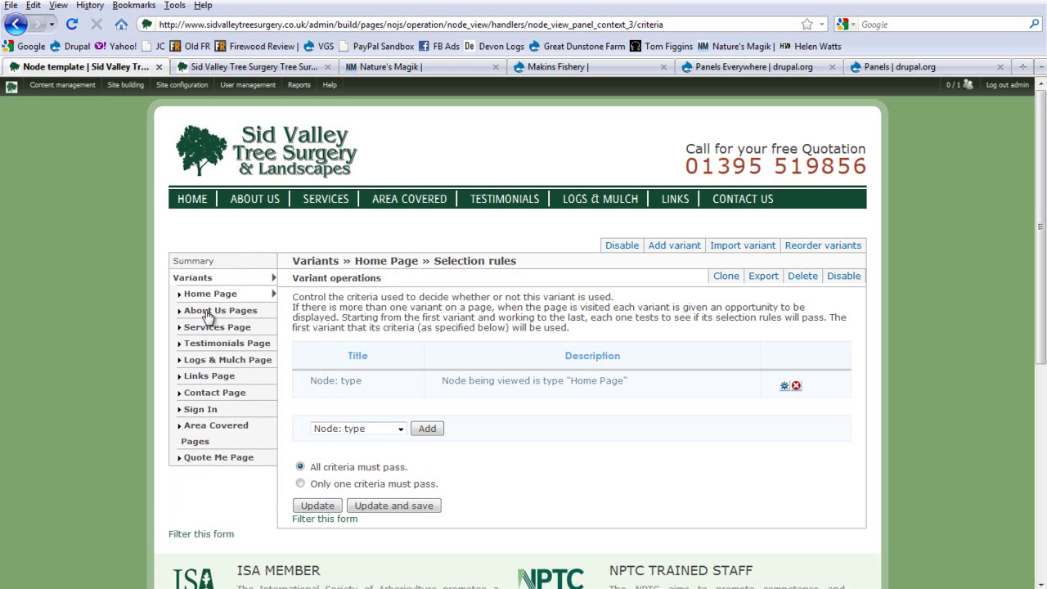
click(208, 314)
click(214, 381)
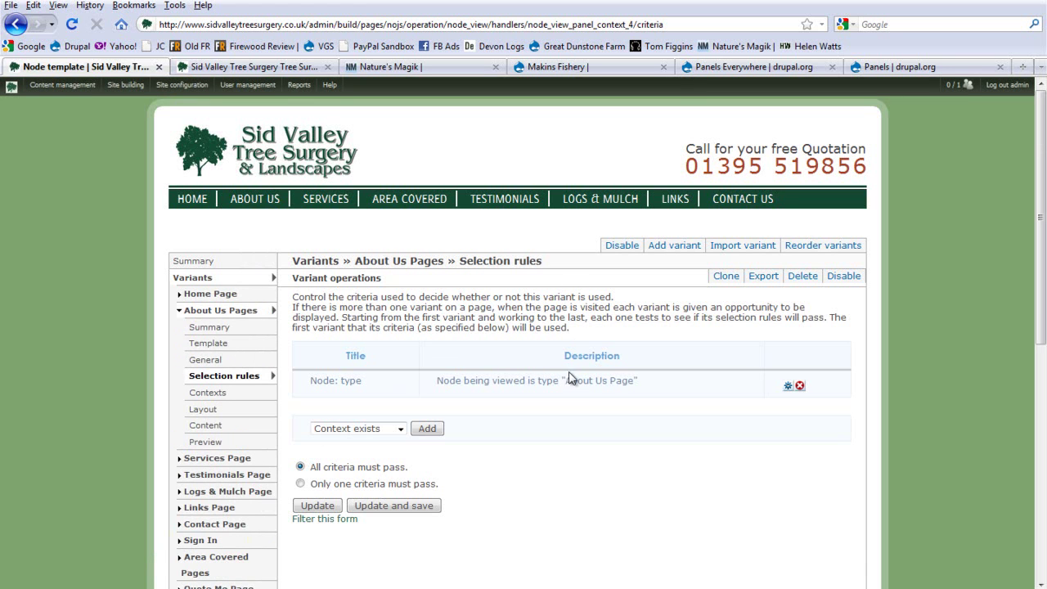
drag(440, 382, 594, 380)
click(605, 380)
click(221, 311)
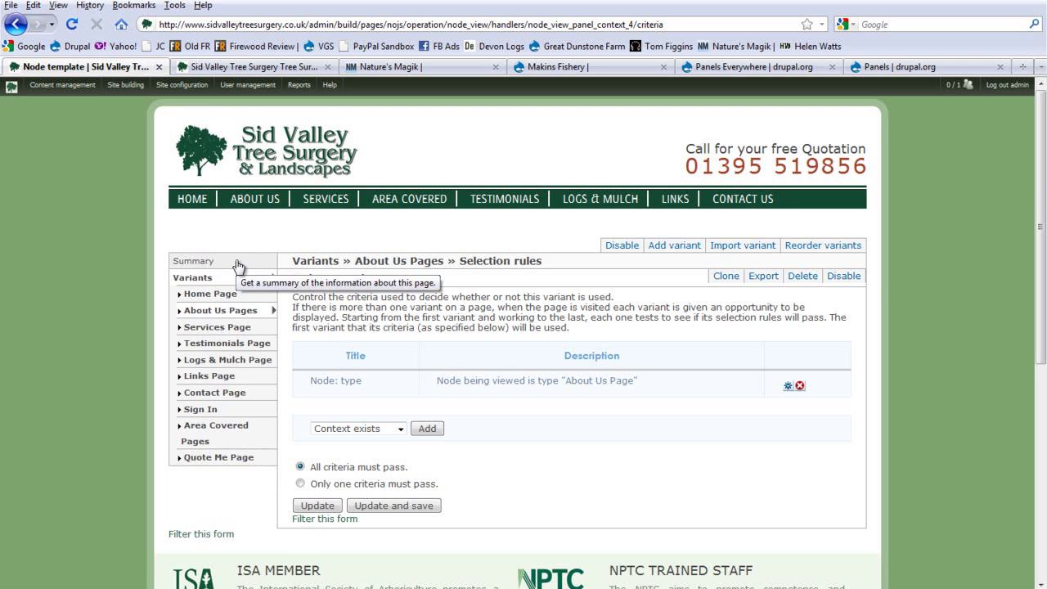
Step: Switch to the live site tab, look over the Contact Us page's form and sidebar boxes, and return to the home page
click(247, 67)
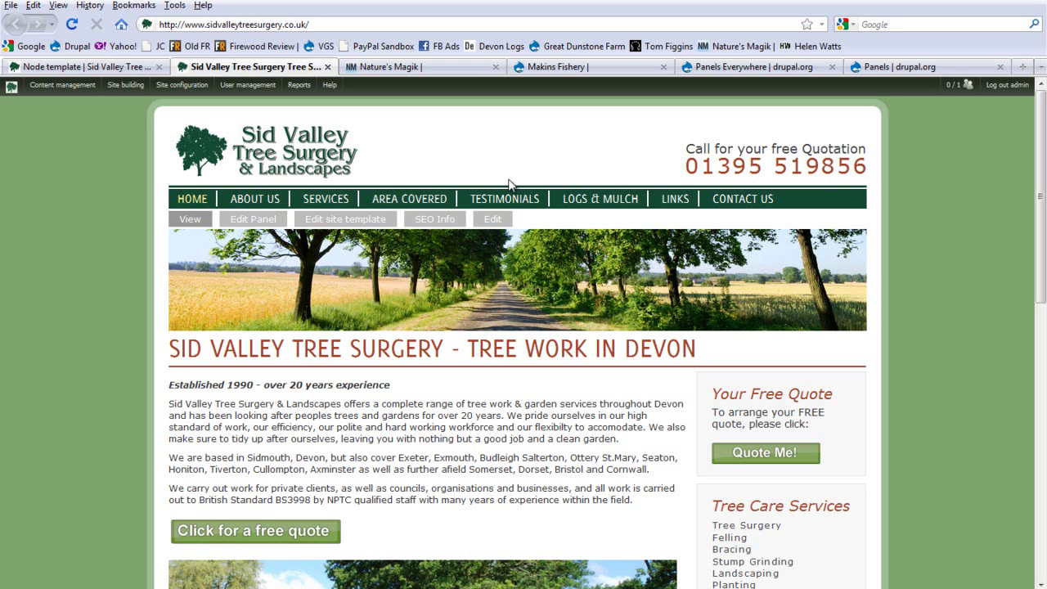
click(746, 211)
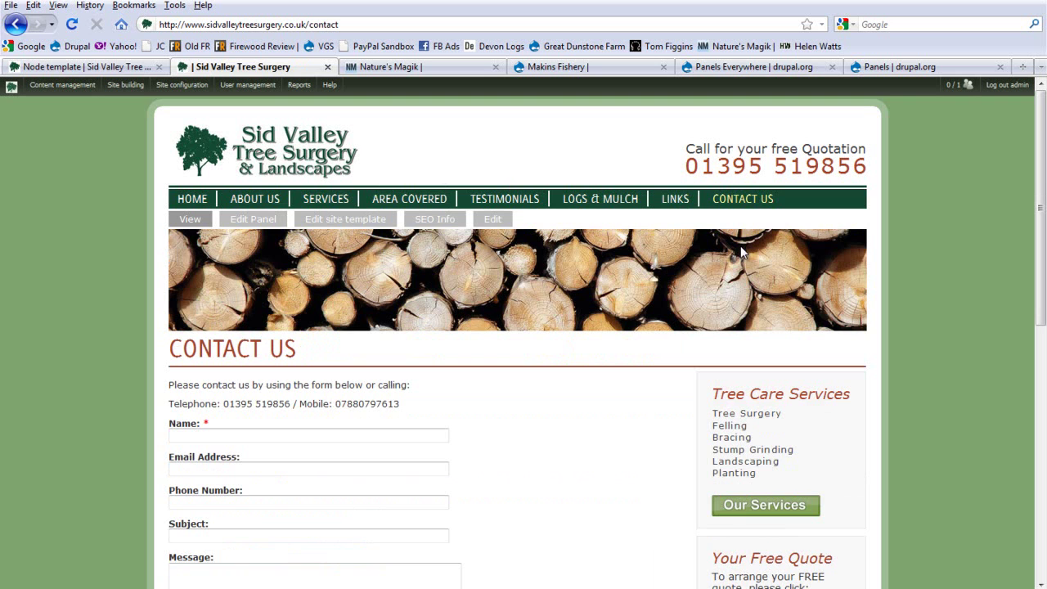
scroll(740, 248, down, 4)
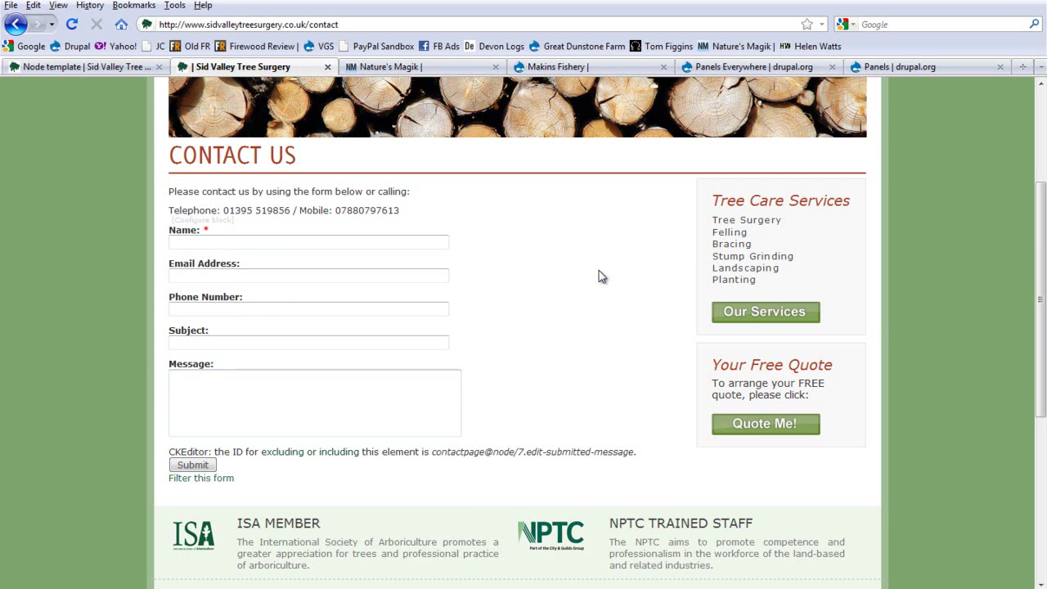
scroll(598, 276, up, 4)
click(509, 202)
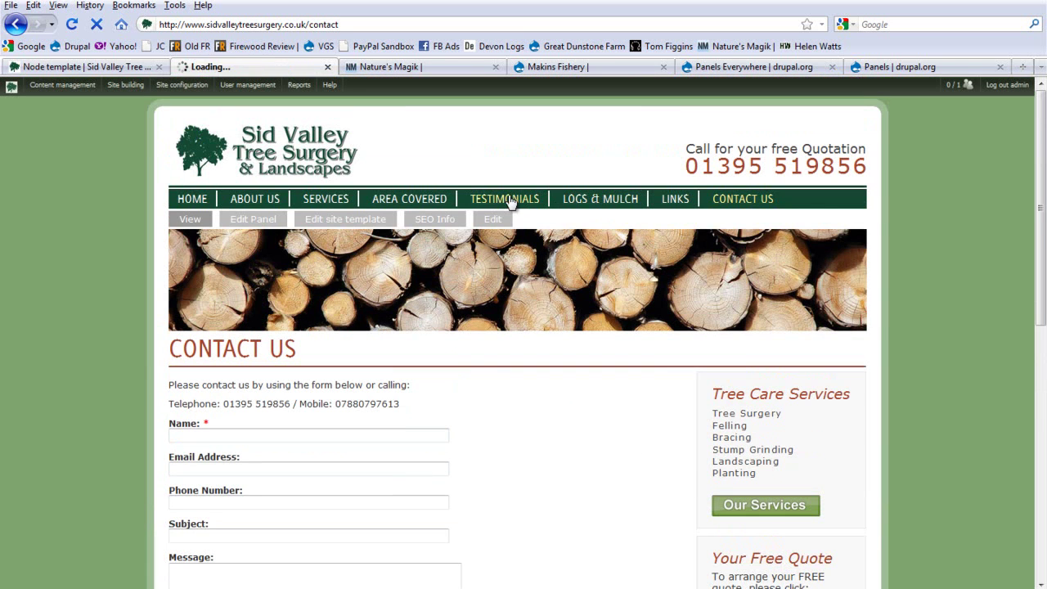
click(203, 201)
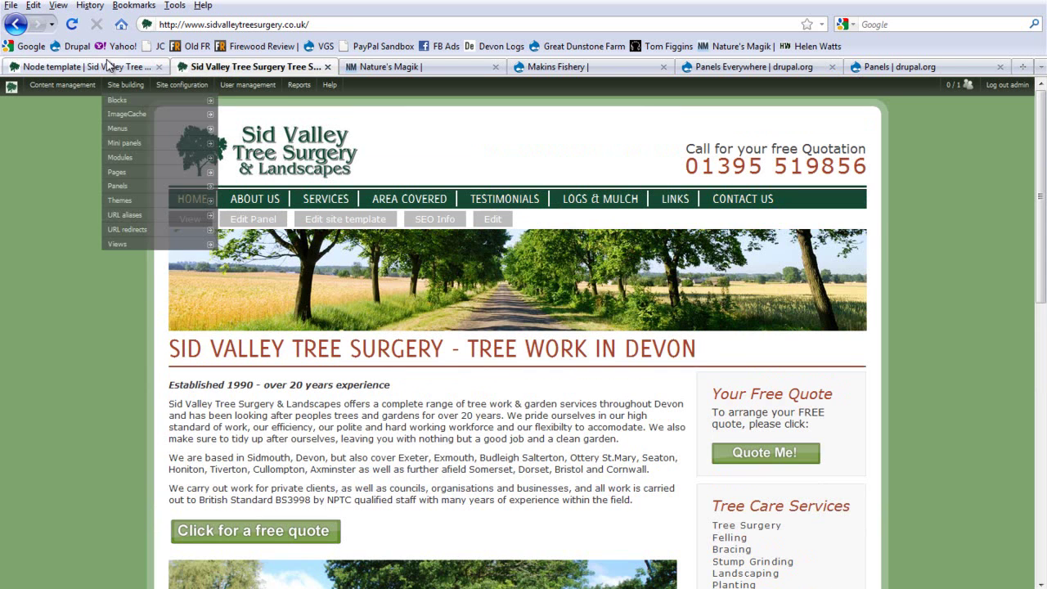
Step: Return to the Node template tab, open the Contact Page variant's content layout and examine its top, left, right and bottom regions
click(109, 65)
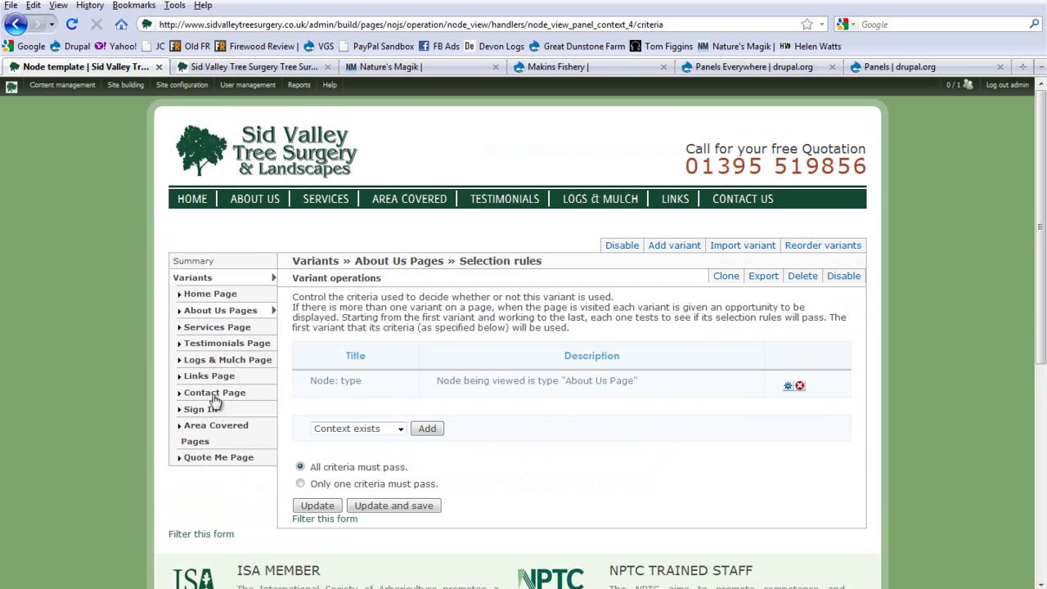
click(214, 399)
click(206, 504)
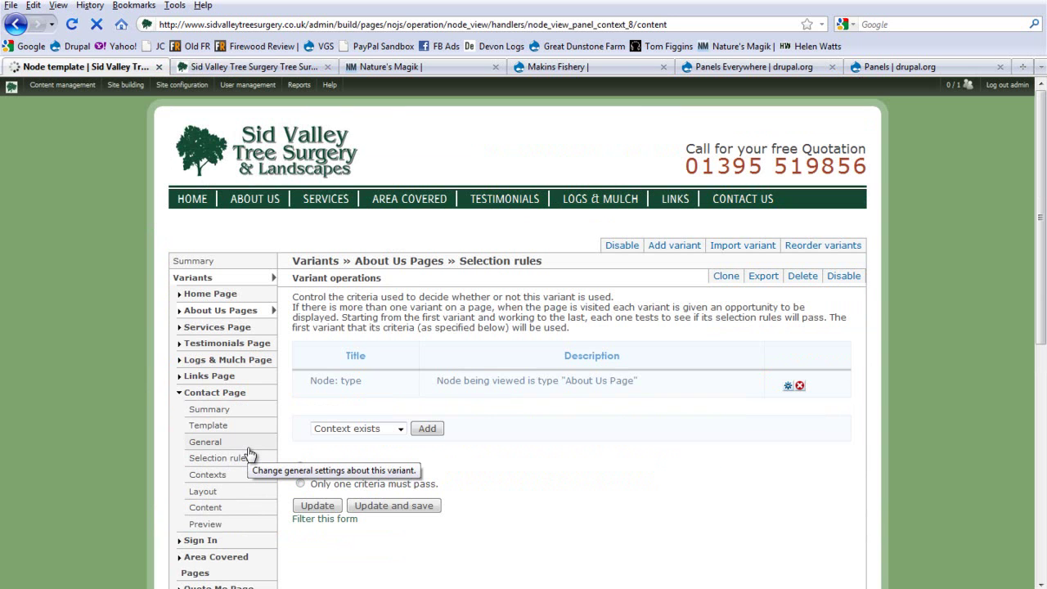
click(222, 509)
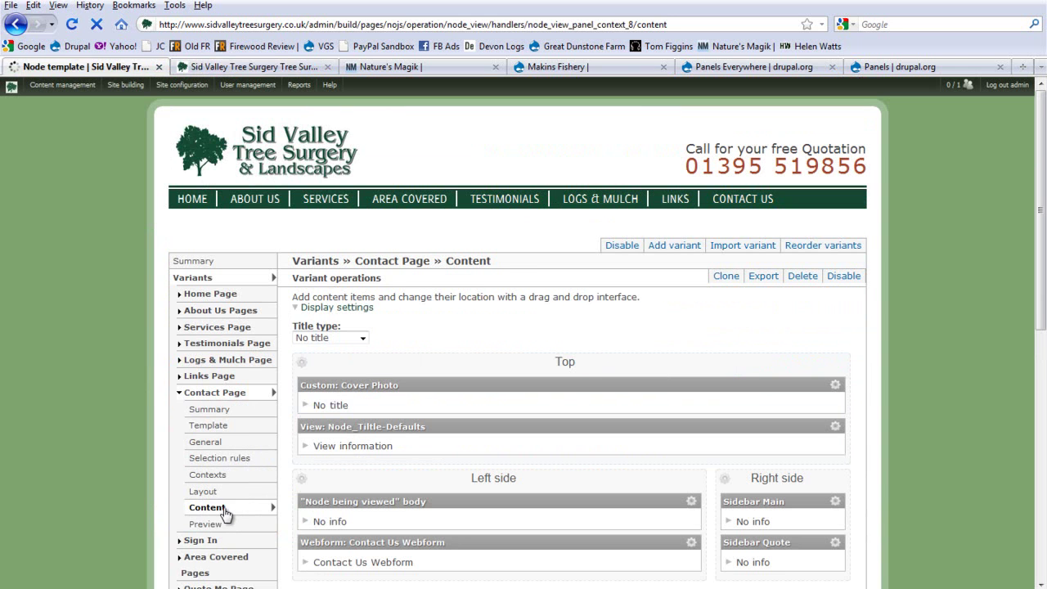
scroll(601, 308, down, 5)
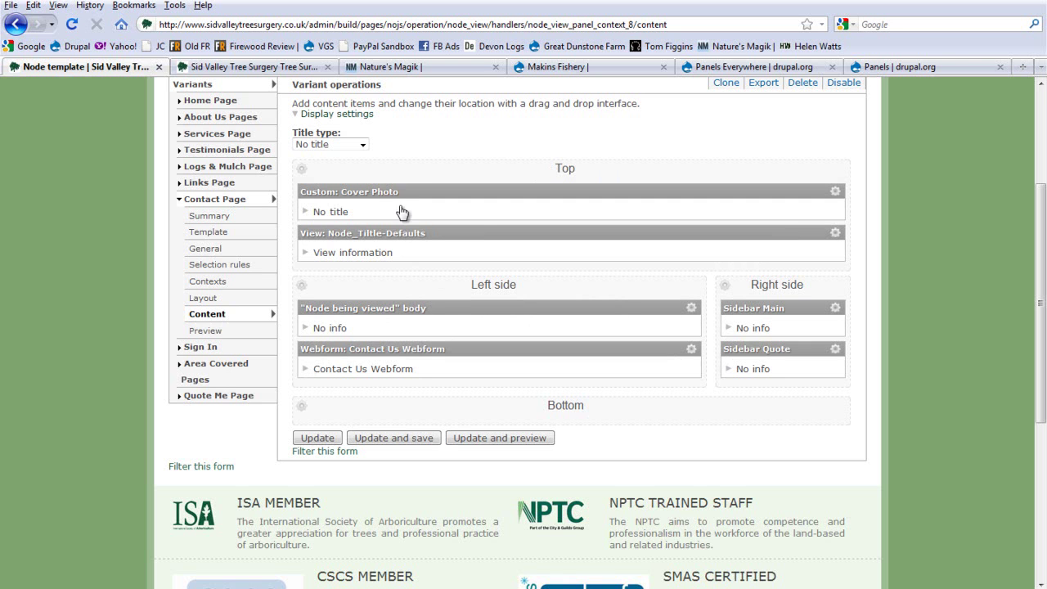
Step: Compare the live home page's cover photo, title, body and sidebar with the Contact Page variant's content layout in the Node template tab
click(249, 66)
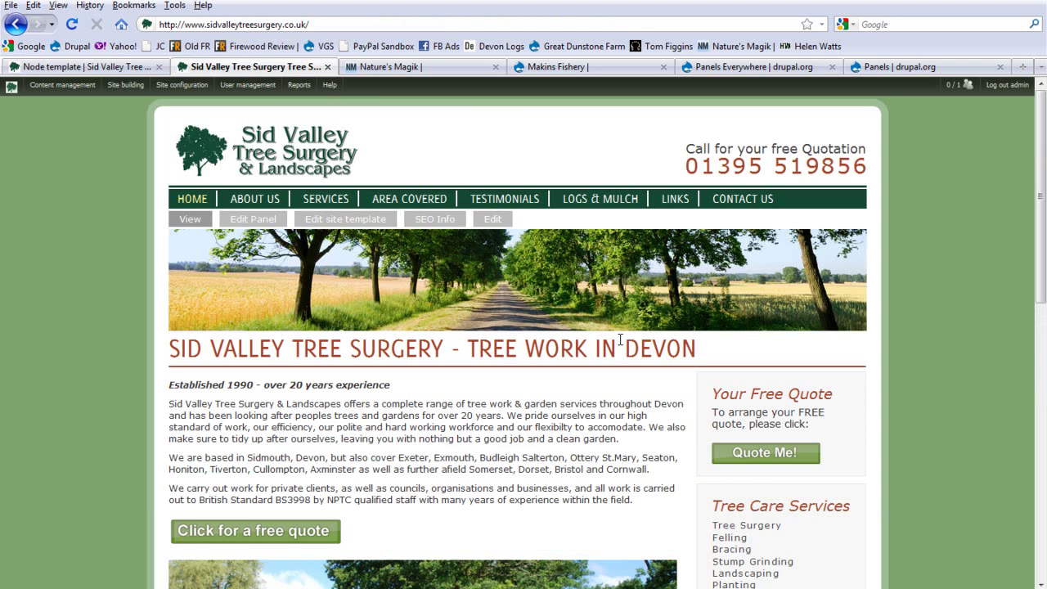
click(85, 66)
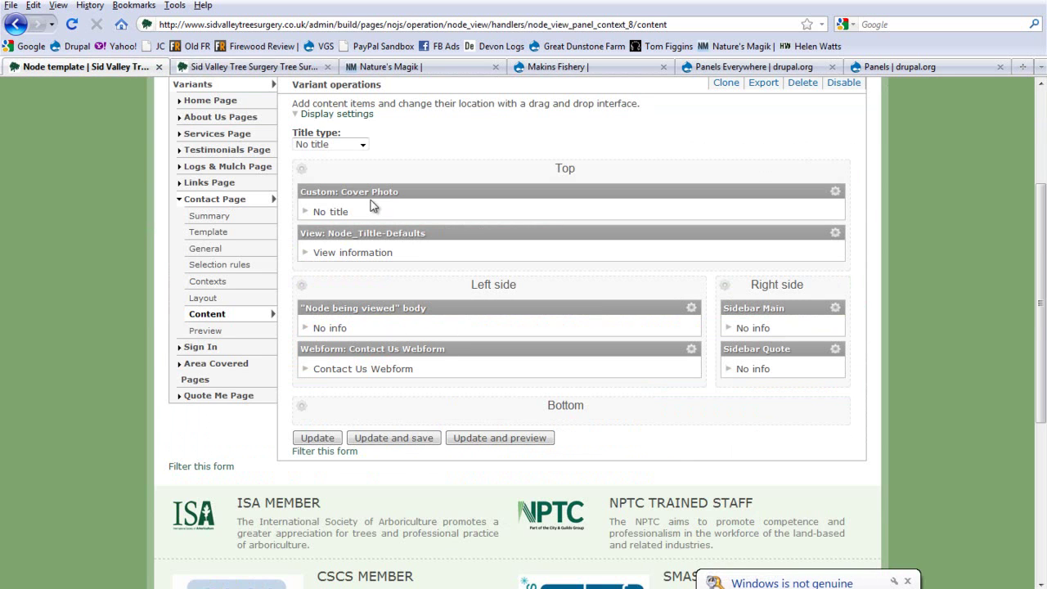
click(190, 65)
scroll(303, 211, down, 5)
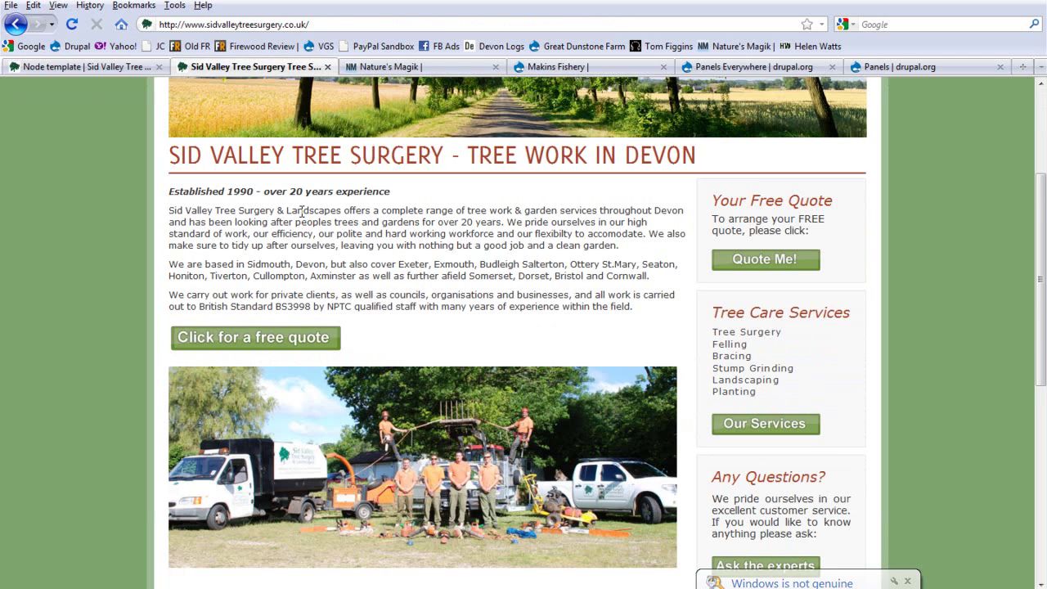
Step: Open the live Contact Us page, examine its cover photo, title, form and sidebar boxes, and return to the Contact Page variant's content layout
scroll(543, 156, up, 5)
click(733, 207)
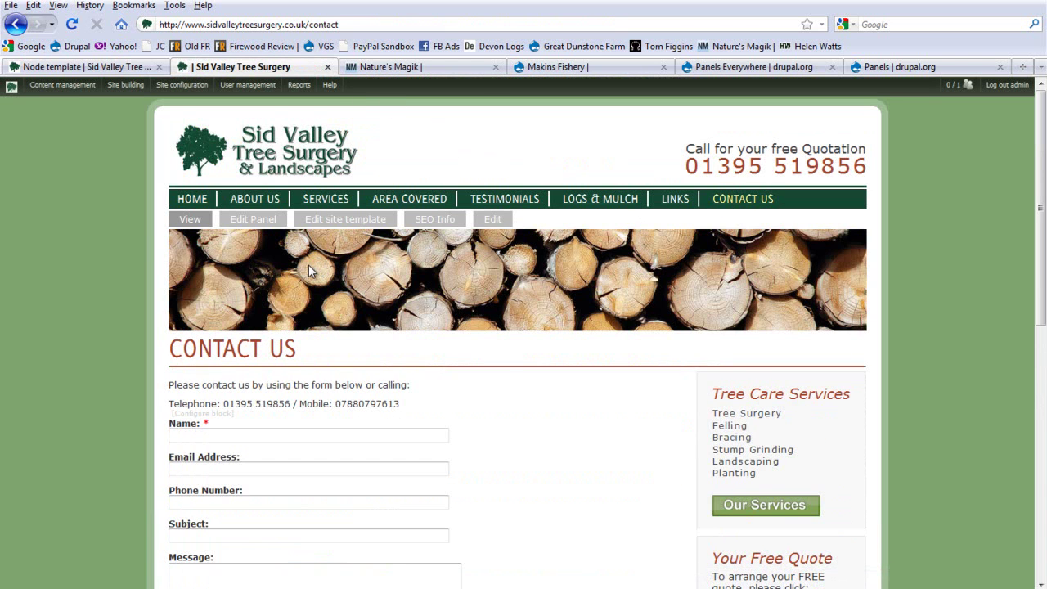
scroll(464, 310, down, 2)
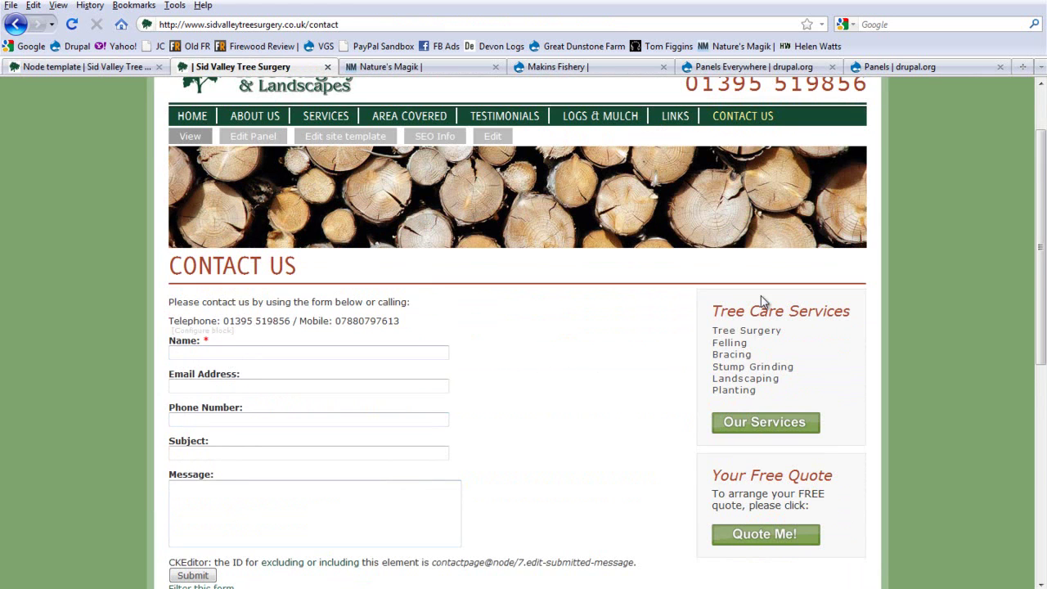
scroll(761, 315, down, 7)
scroll(746, 241, up, 6)
scroll(746, 241, up, 3)
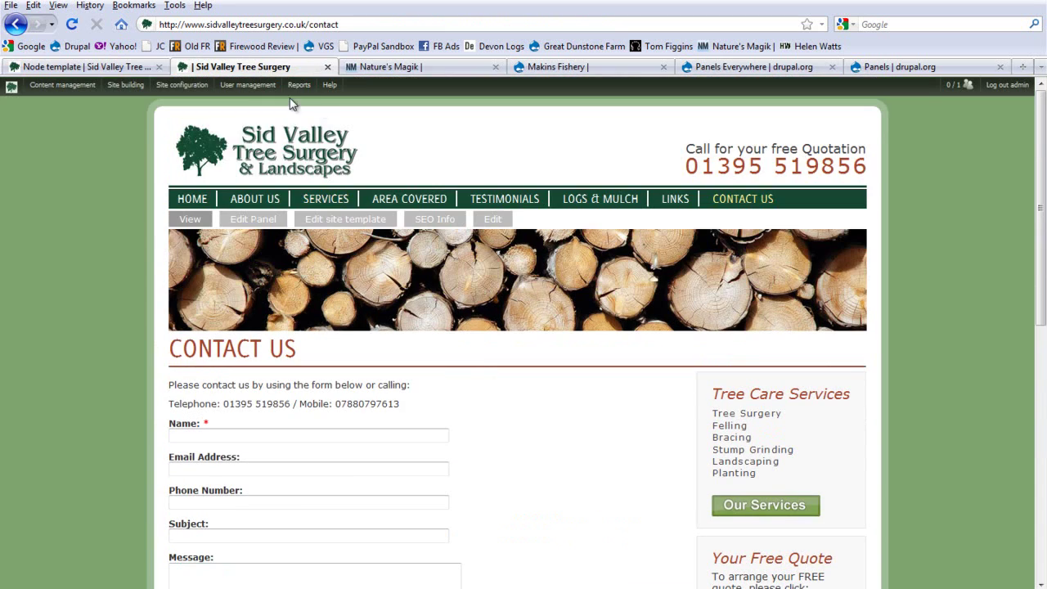
click(114, 66)
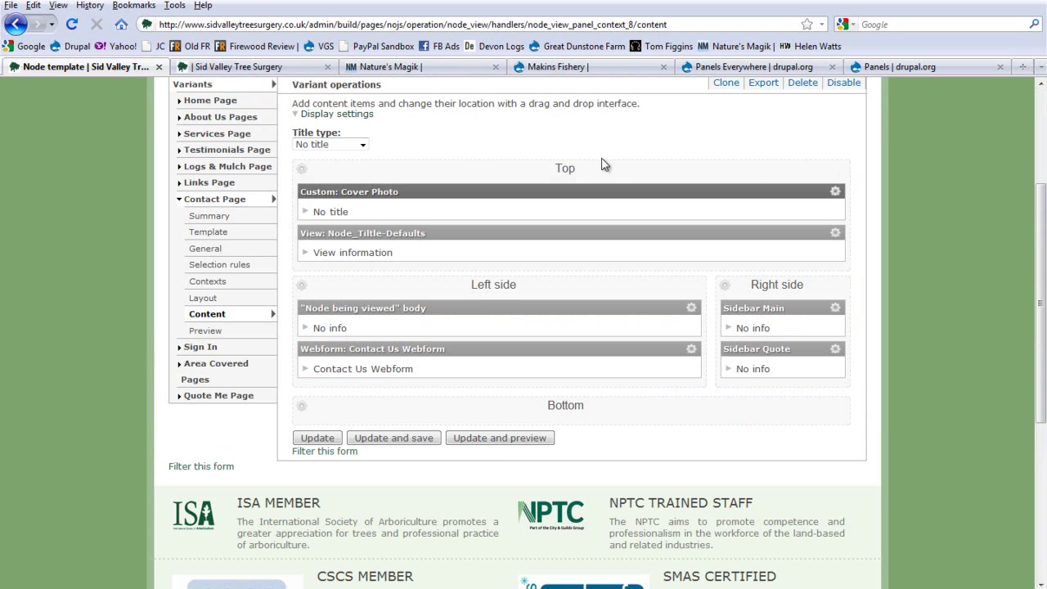